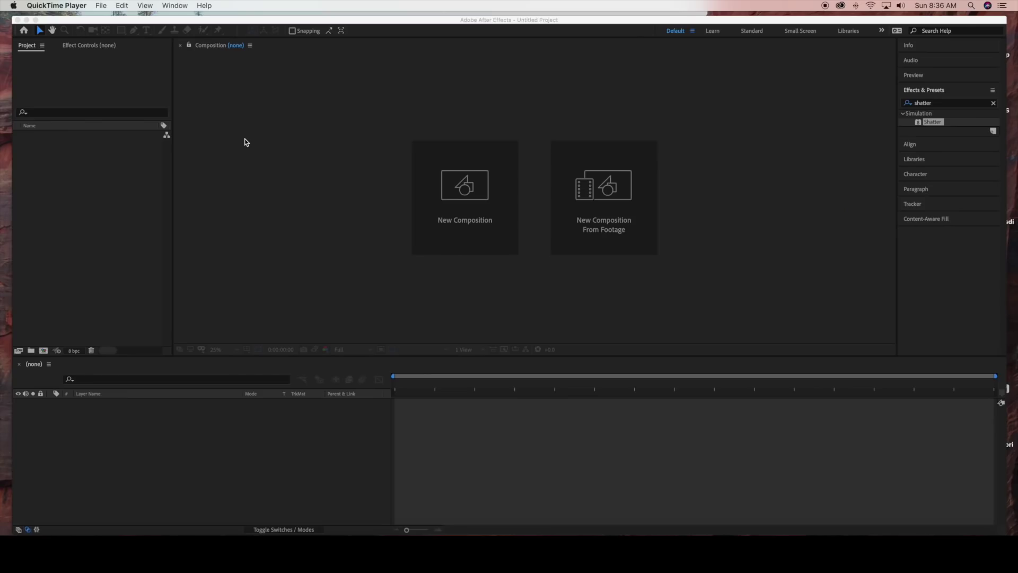
Drag IMG_17800.jpg from the desktop into the After Effects Project panel.
{"action": "left_click_drag", "start_coordinate": [308, 22], "coordinate": [328, 21]}
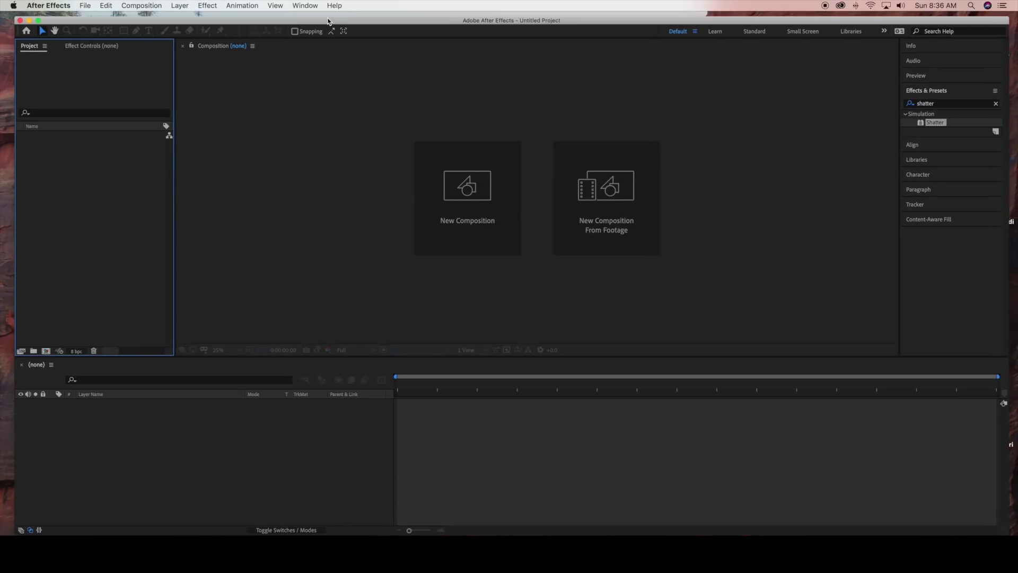
{"action": "left_click", "coordinate": [995, 103]}
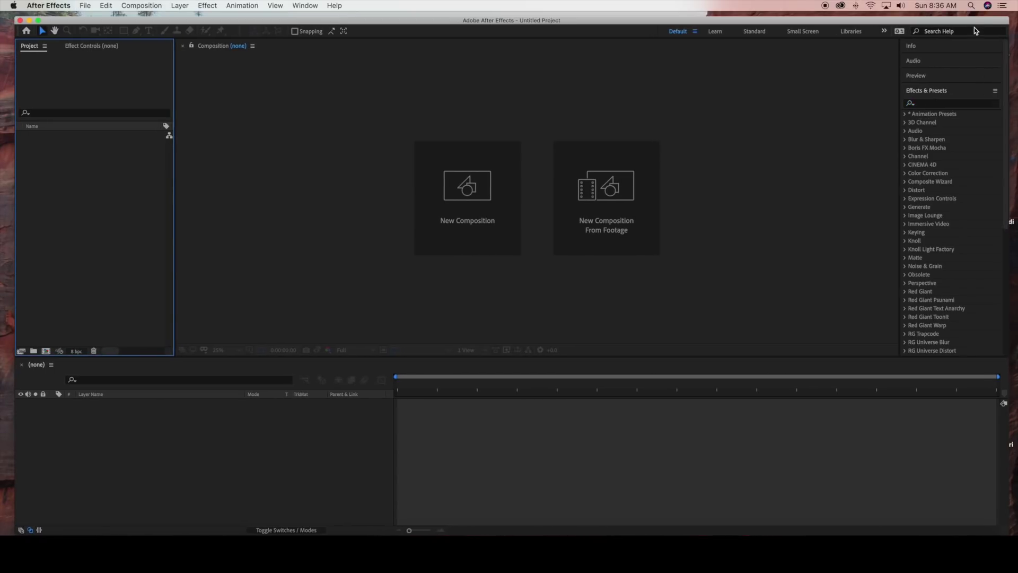
{"action": "left_click_drag", "start_coordinate": [972, 22], "coordinate": [932, 23]}
{"action": "left_click_drag", "start_coordinate": [991, 384], "coordinate": [63, 253]}
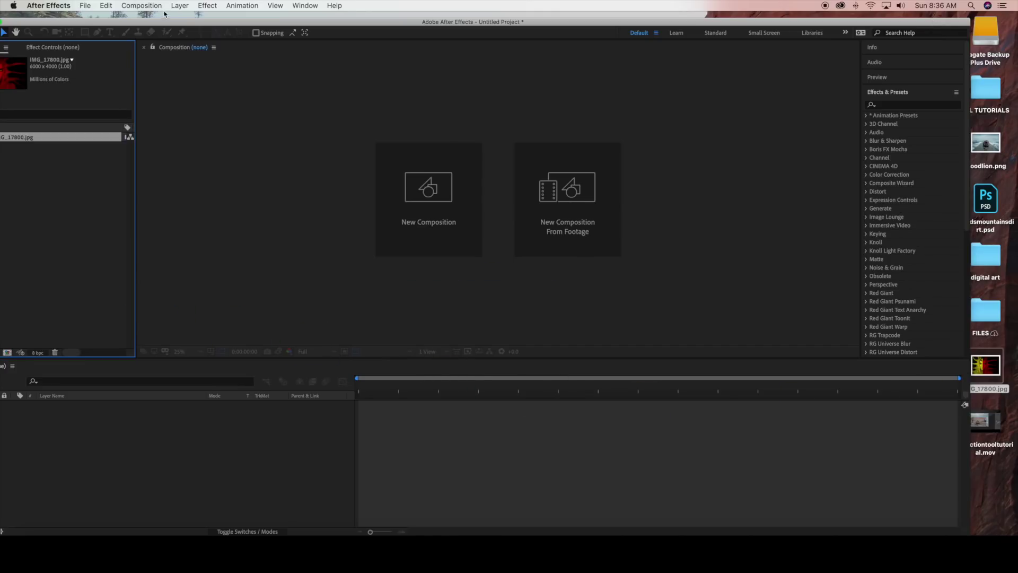
{"action": "left_click_drag", "start_coordinate": [162, 25], "coordinate": [200, 23]}
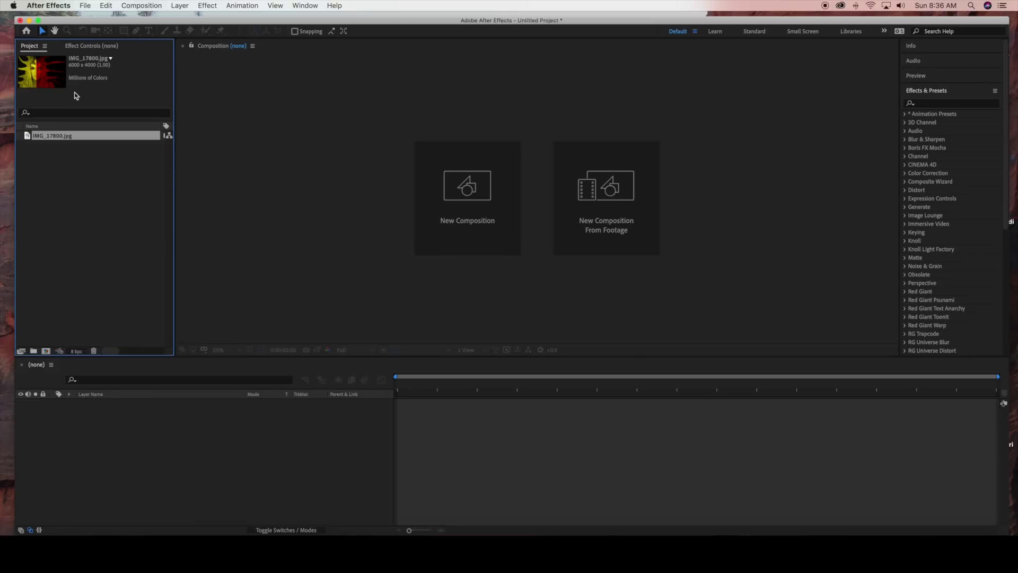
Build the IMG_17800 comp from the image and rename its layer to 'shatter'.
{"action": "left_click_drag", "start_coordinate": [59, 138], "coordinate": [107, 441]}
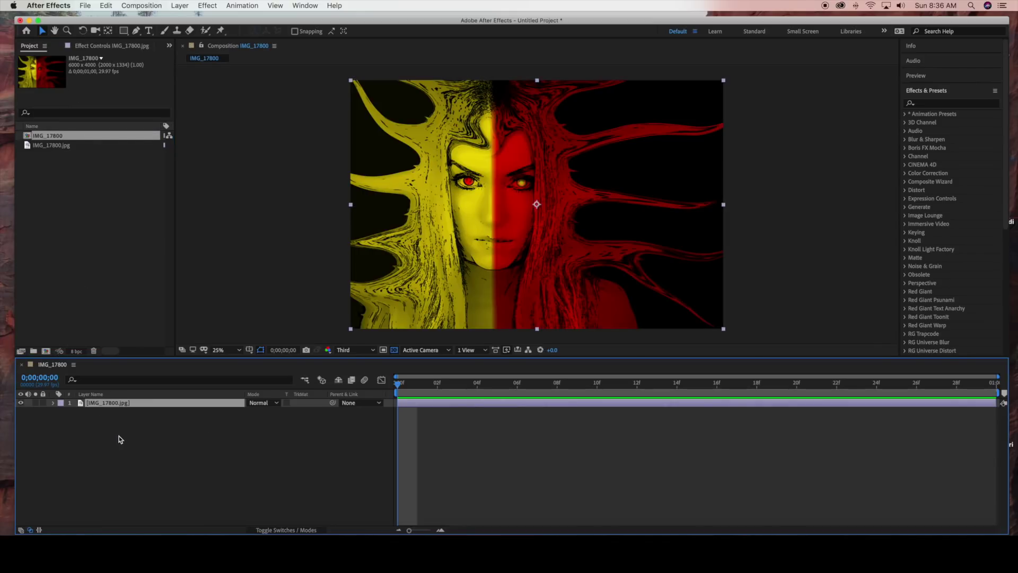
{"action": "right_click", "coordinate": [119, 405]}
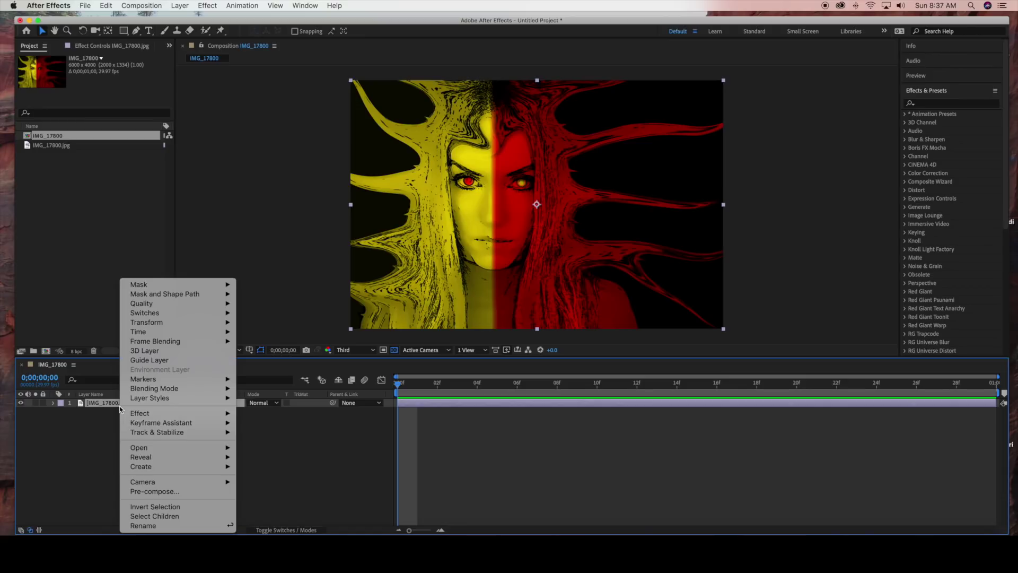
{"action": "left_click", "coordinate": [147, 526]}
{"action": "type", "text": "sha"}
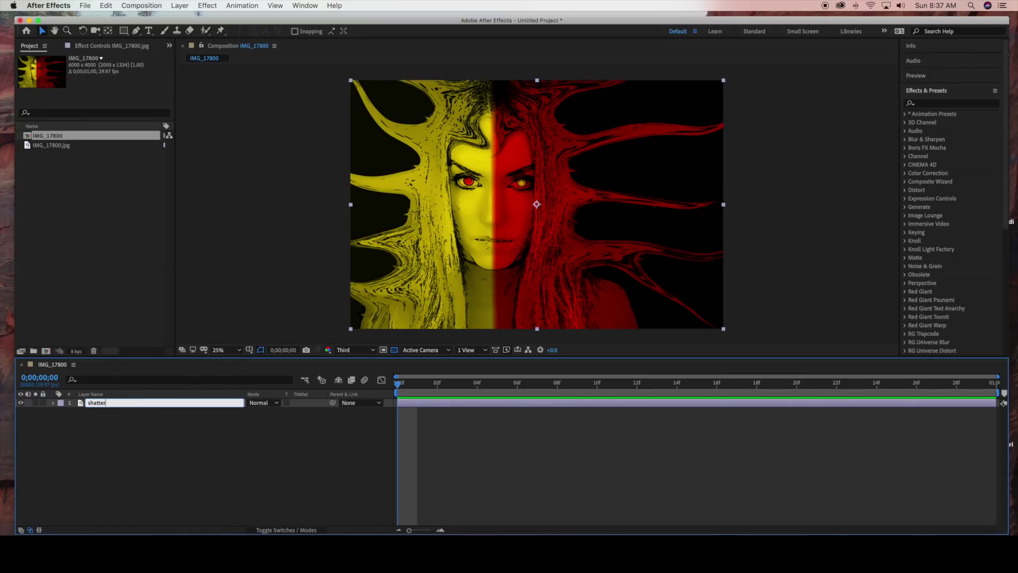
{"action": "type", "text": "tter"}
{"action": "left_click", "coordinate": [165, 476]}
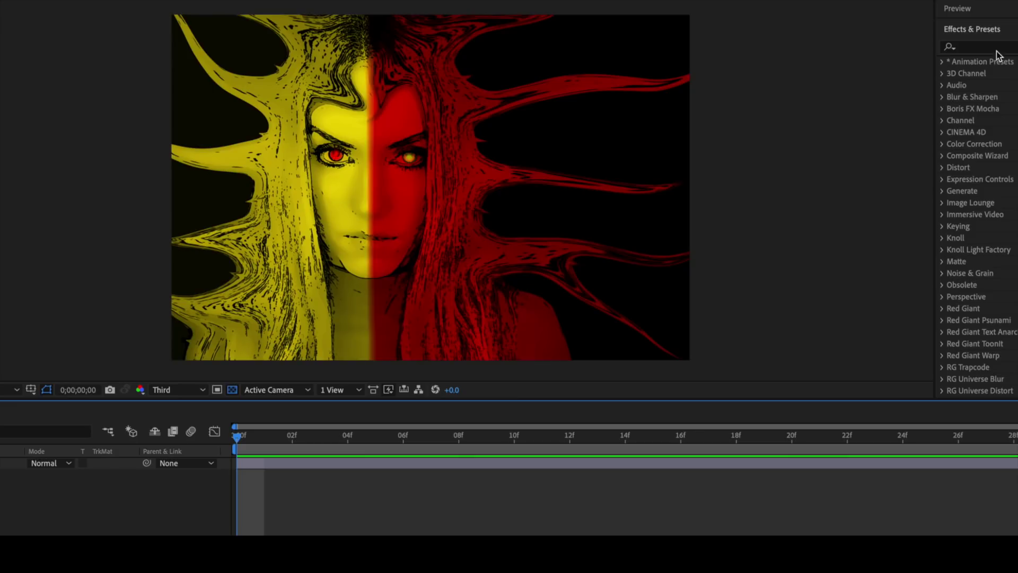
Find Shatter in Effects & Presets and apply it to the image layer.
{"action": "left_click", "coordinate": [997, 50]}
{"action": "type", "text": "shatter"}
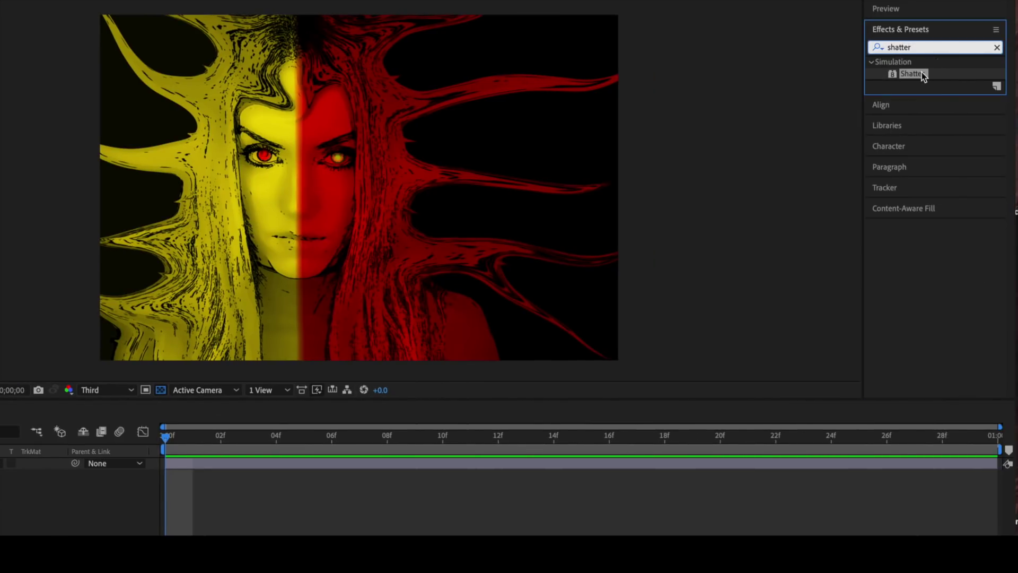
{"action": "left_click_drag", "start_coordinate": [923, 76], "coordinate": [315, 210]}
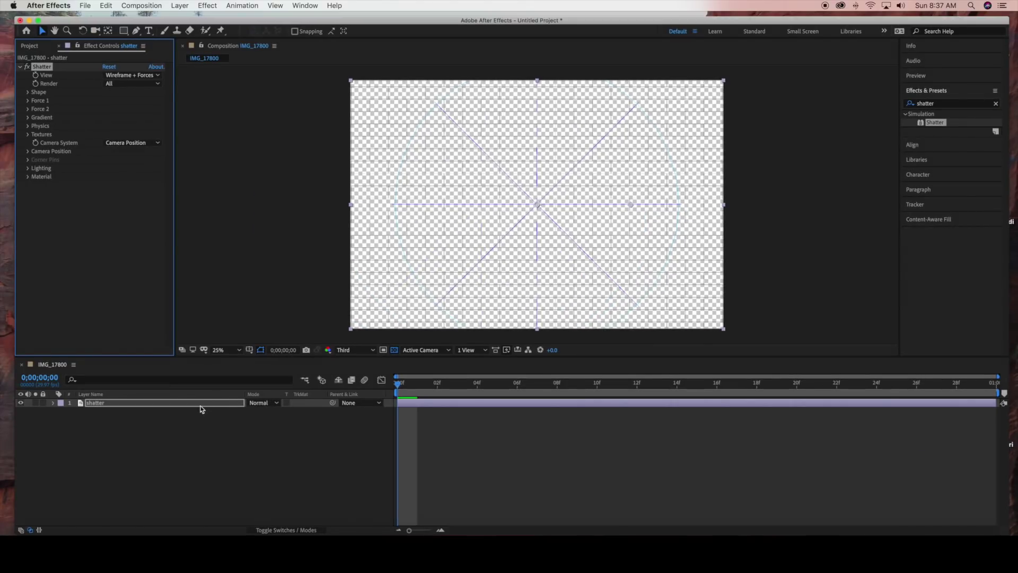
Set the Shatter effect's View to Rendered so the portrait shows instead of wireframe.
{"action": "left_click", "coordinate": [202, 405]}
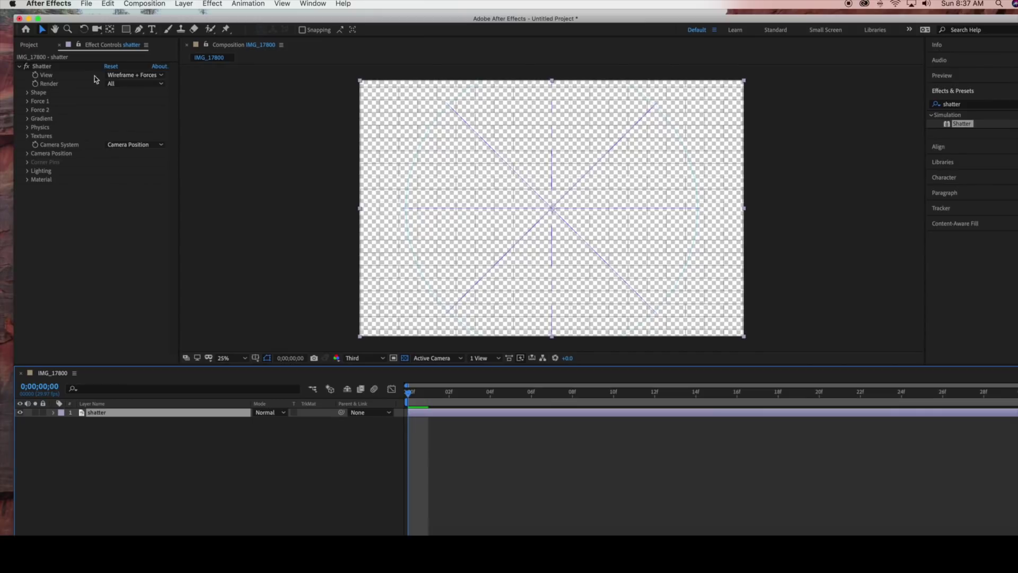
{"action": "left_click", "coordinate": [144, 74]}
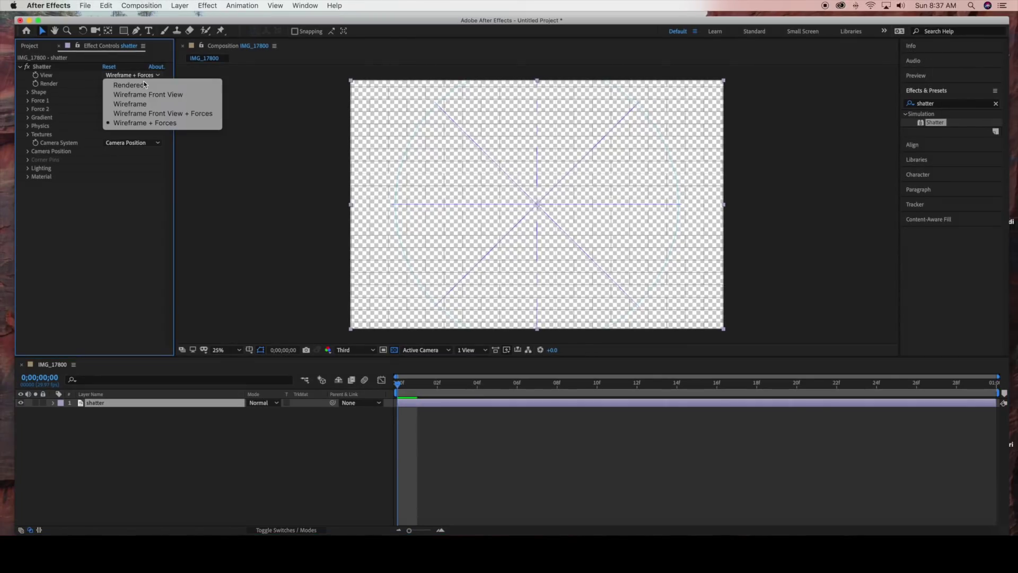
{"action": "left_click", "coordinate": [140, 86]}
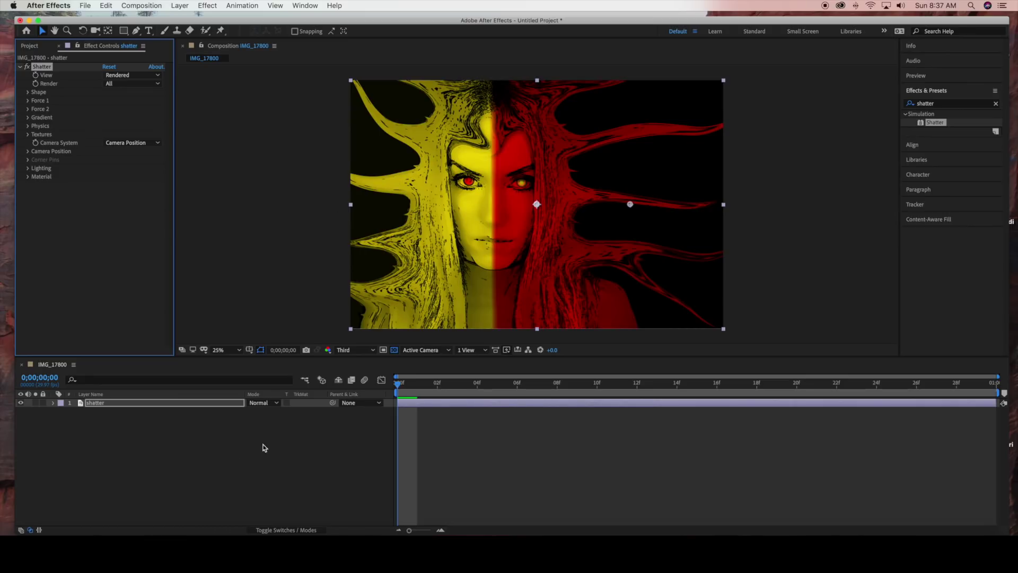
{"action": "left_click", "coordinate": [222, 404]}
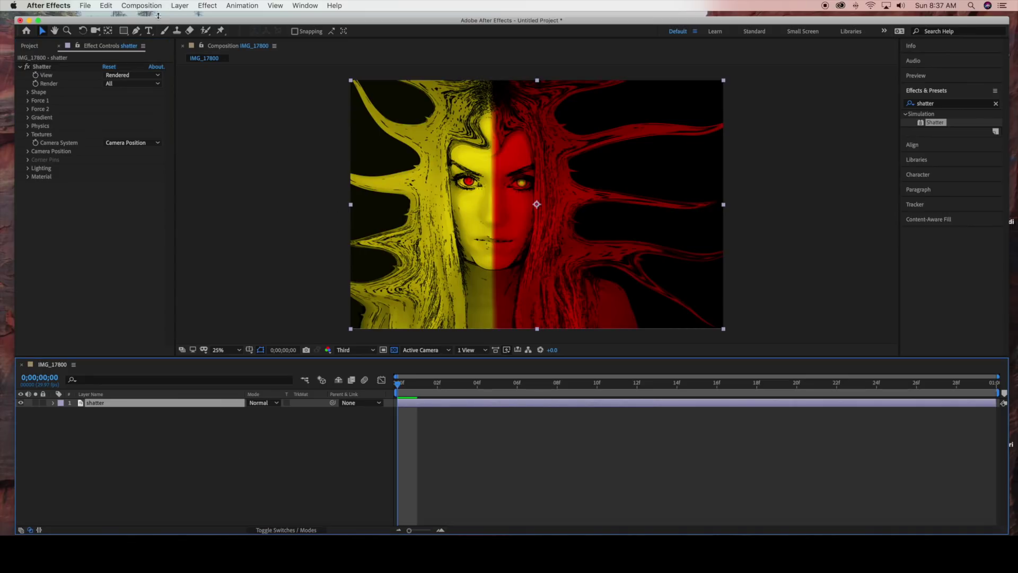
Change the IMG_17800 composition's resolution to Quarter in Composition Settings.
{"action": "left_click", "coordinate": [136, 7]}
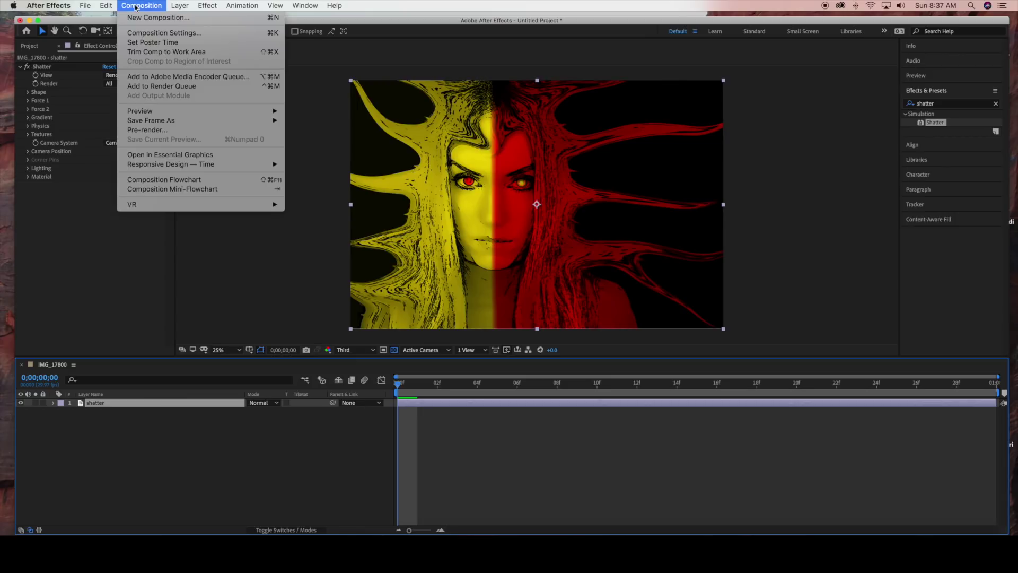
{"action": "left_click", "coordinate": [153, 30]}
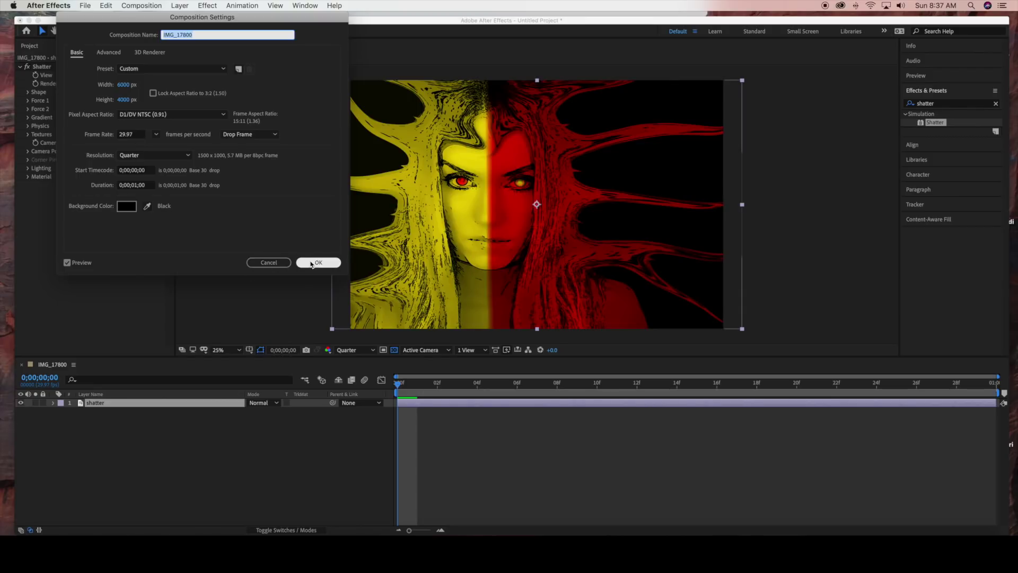
{"action": "left_click", "coordinate": [318, 262]}
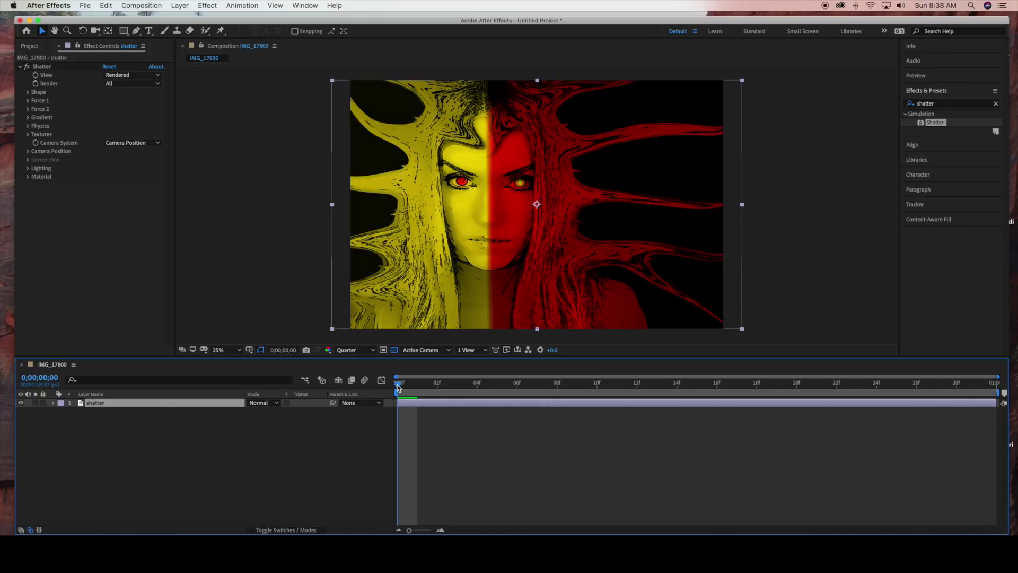
Scrub to about frame 5 to see the portrait burst into brick-shaped shards.
{"action": "left_click_drag", "start_coordinate": [400, 386], "coordinate": [497, 385]}
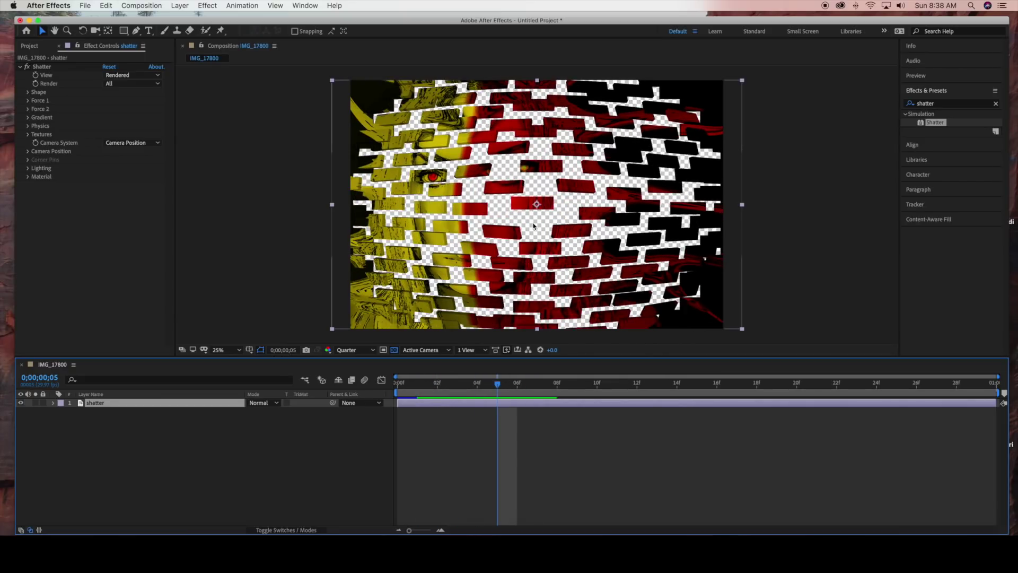
Create a black solid named bg with Square Pixels aspect ratio.
{"action": "left_click", "coordinate": [180, 6]}
{"action": "mouse_move", "coordinate": [185, 17]}
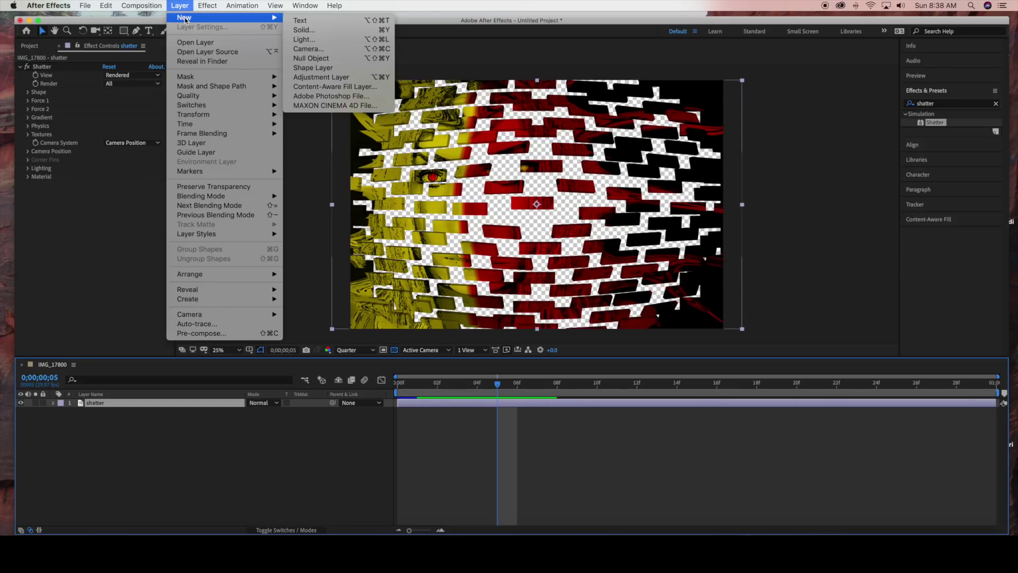
{"action": "left_click", "coordinate": [308, 27]}
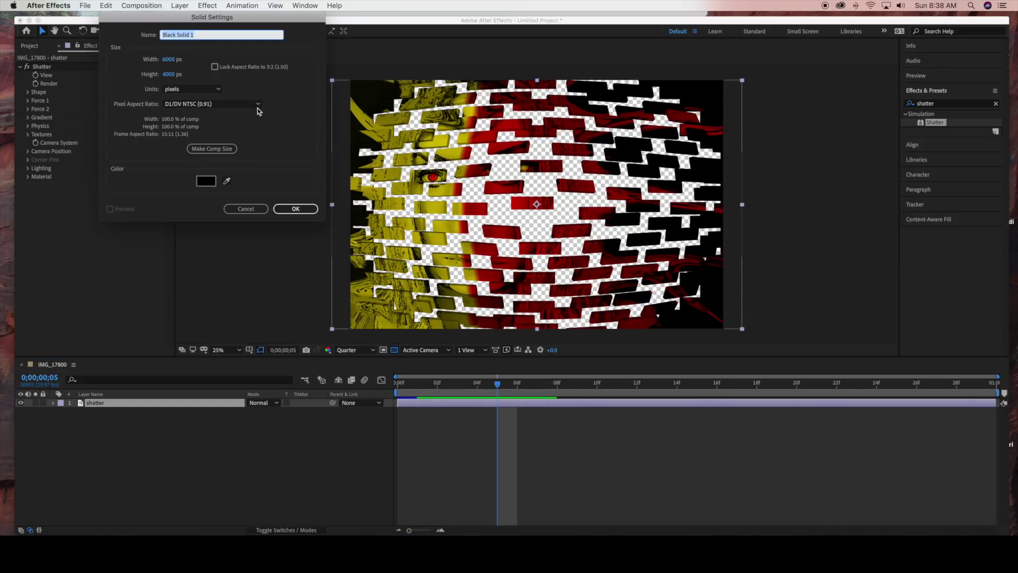
{"action": "type", "text": "bg"}
{"action": "left_click", "coordinate": [212, 104]}
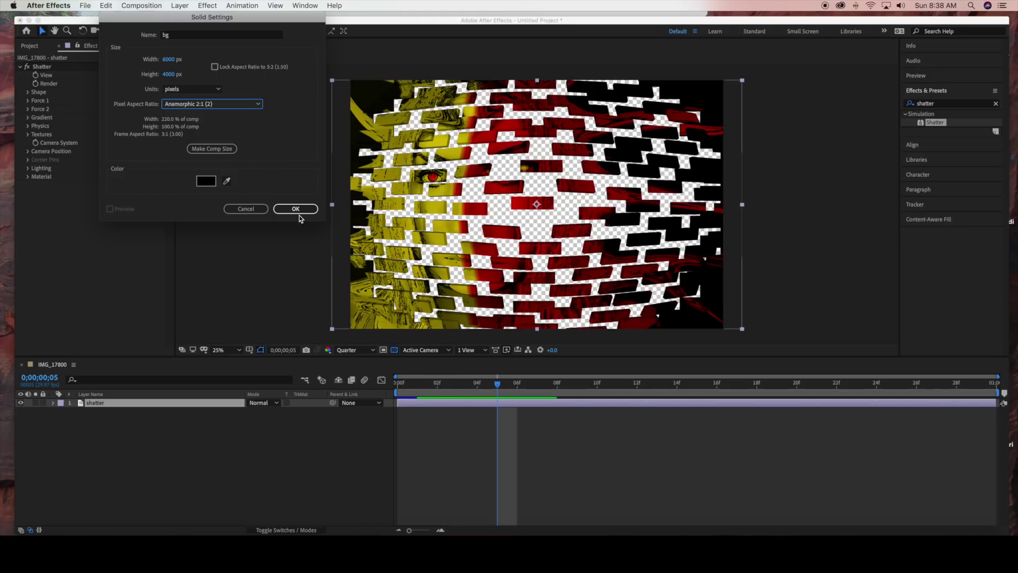
{"action": "left_click", "coordinate": [257, 104]}
{"action": "left_click", "coordinate": [251, 111]}
{"action": "left_click", "coordinate": [294, 209]}
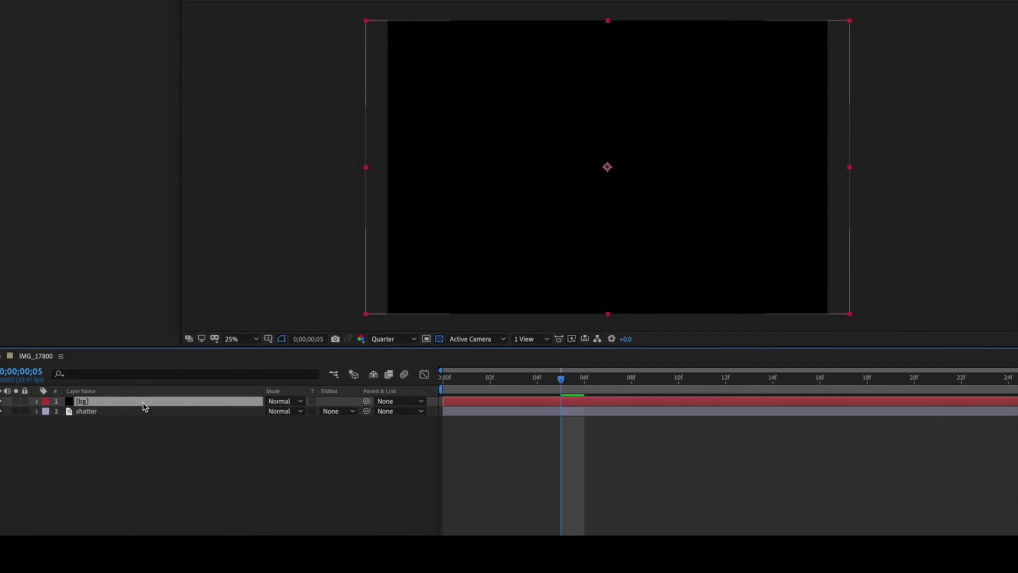
Place bg beneath the shatter layer and reselect shatter at frame 3.
{"action": "left_click_drag", "start_coordinate": [129, 405], "coordinate": [129, 422]}
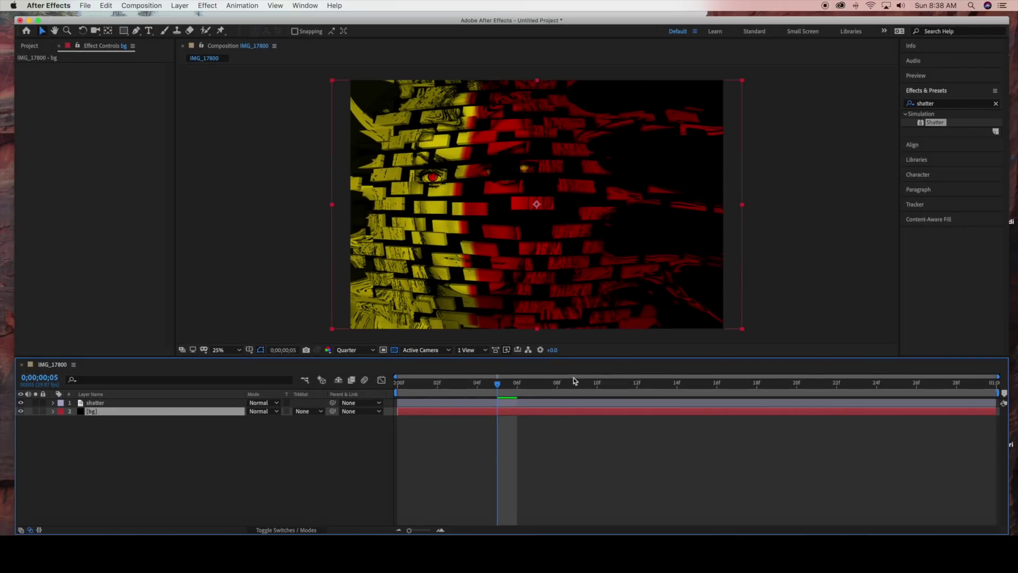
{"action": "left_click_drag", "start_coordinate": [575, 380], "coordinate": [470, 387]}
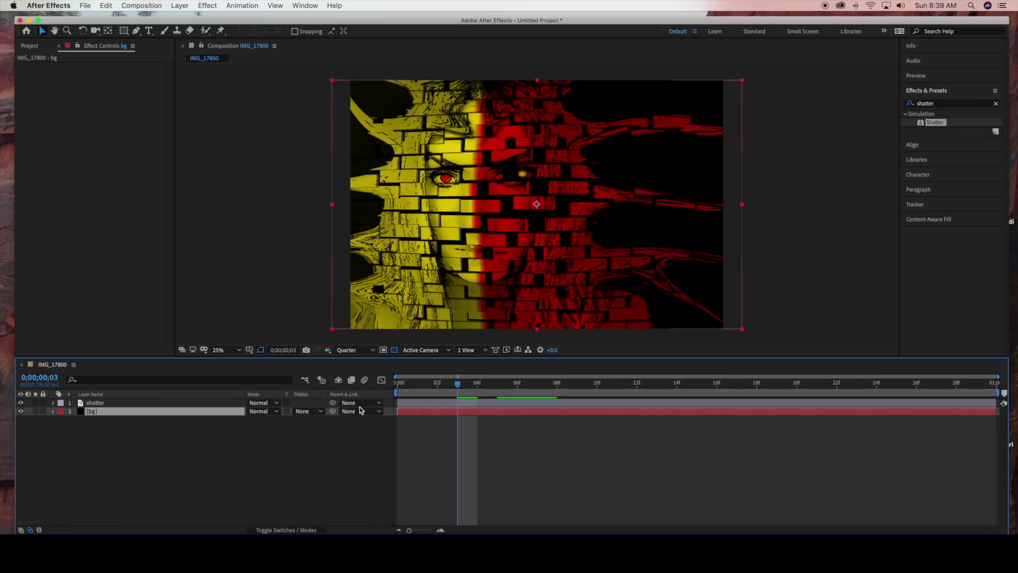
{"action": "left_click", "coordinate": [146, 403]}
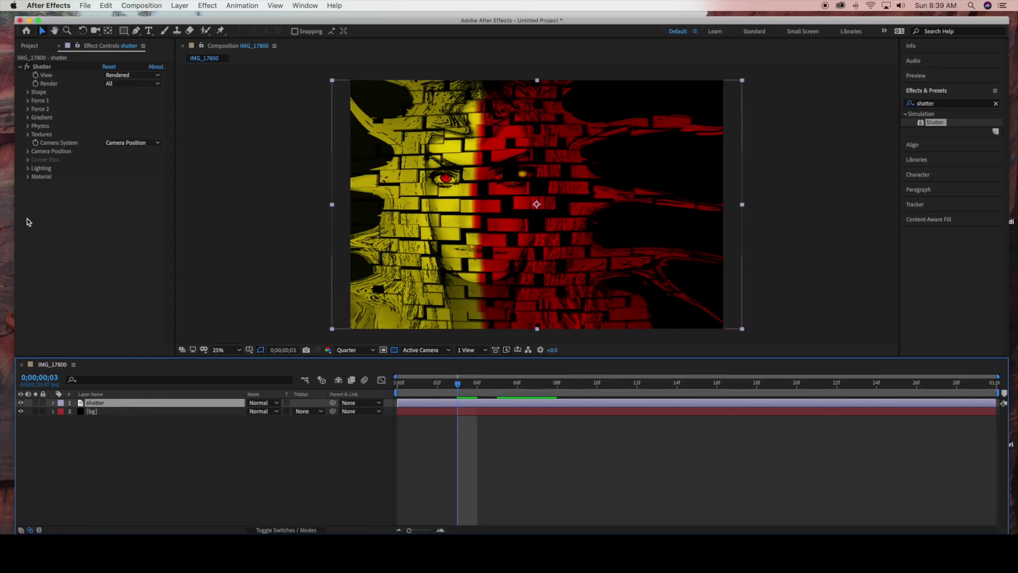
Try Carpenter's Wheel and Js patterns, then set the Shatter pattern to Puzzle.
{"action": "left_click", "coordinate": [28, 96]}
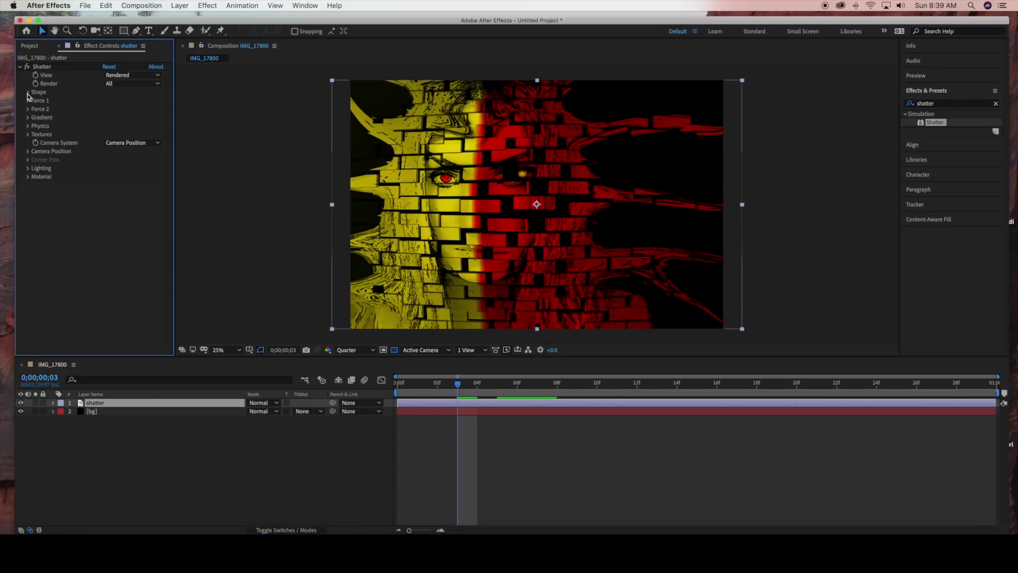
{"action": "left_click", "coordinate": [27, 94]}
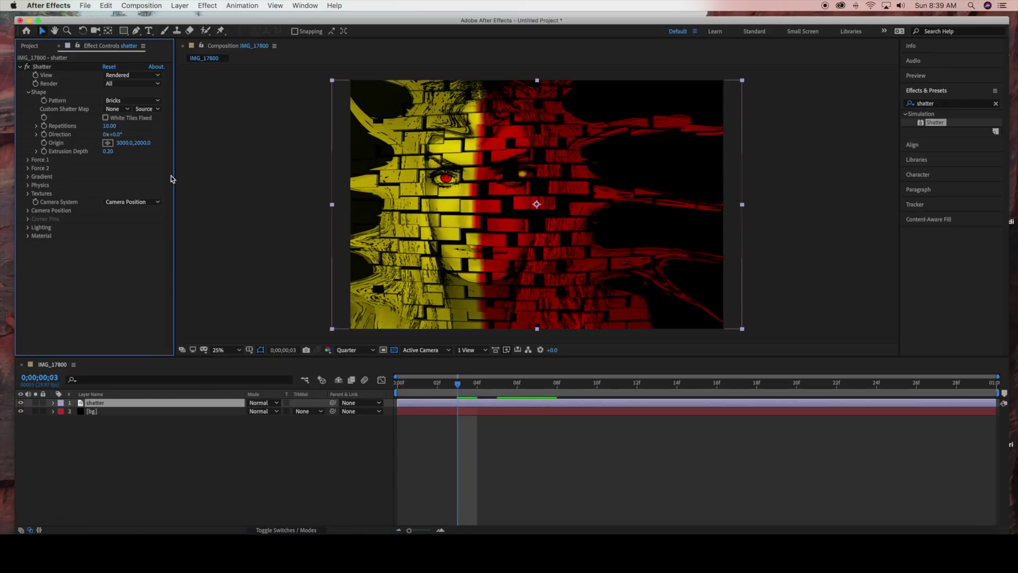
{"action": "left_click", "coordinate": [127, 101]}
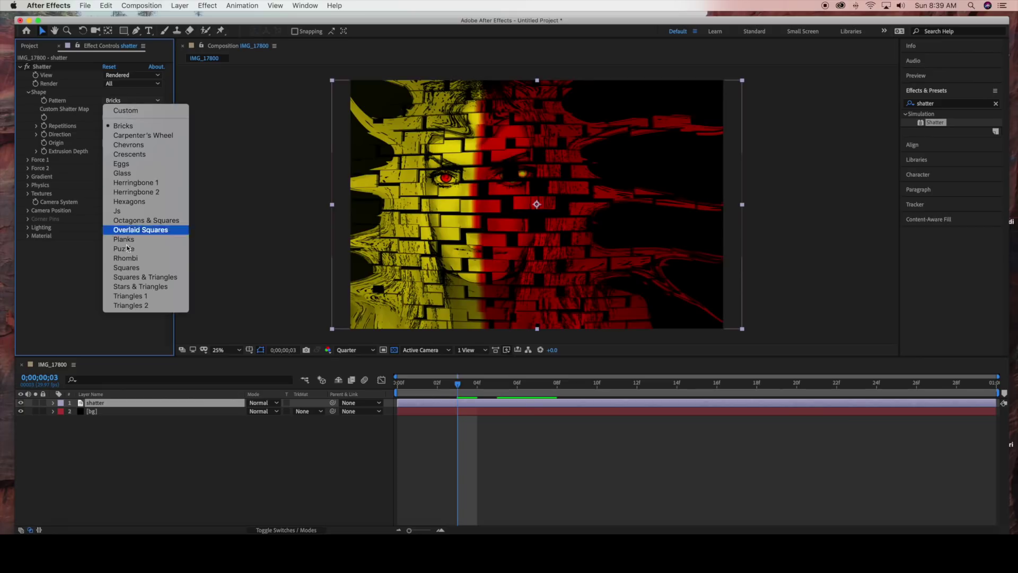
{"action": "left_click", "coordinate": [126, 137]}
{"action": "left_click", "coordinate": [136, 100]}
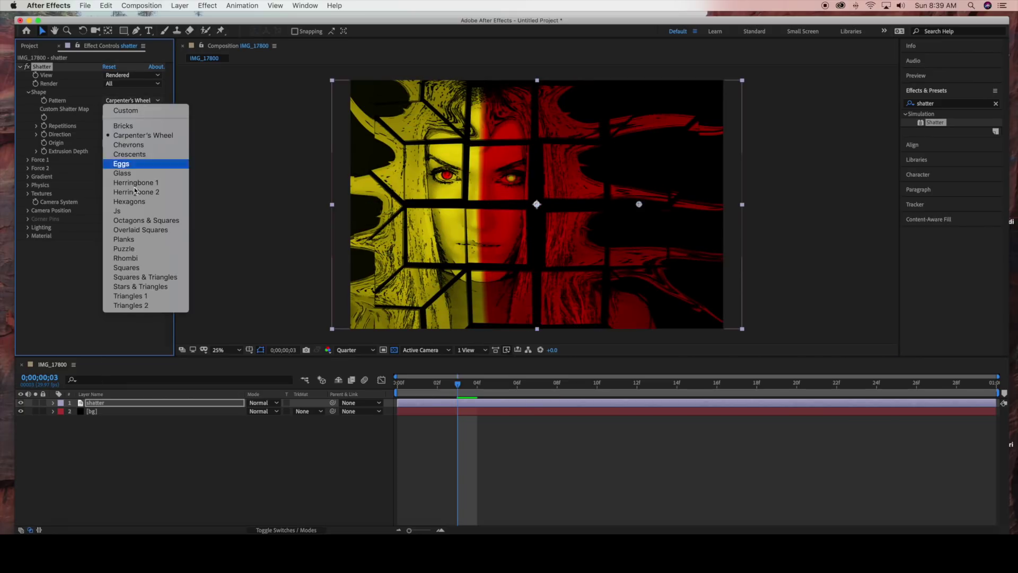
{"action": "left_click", "coordinate": [132, 212]}
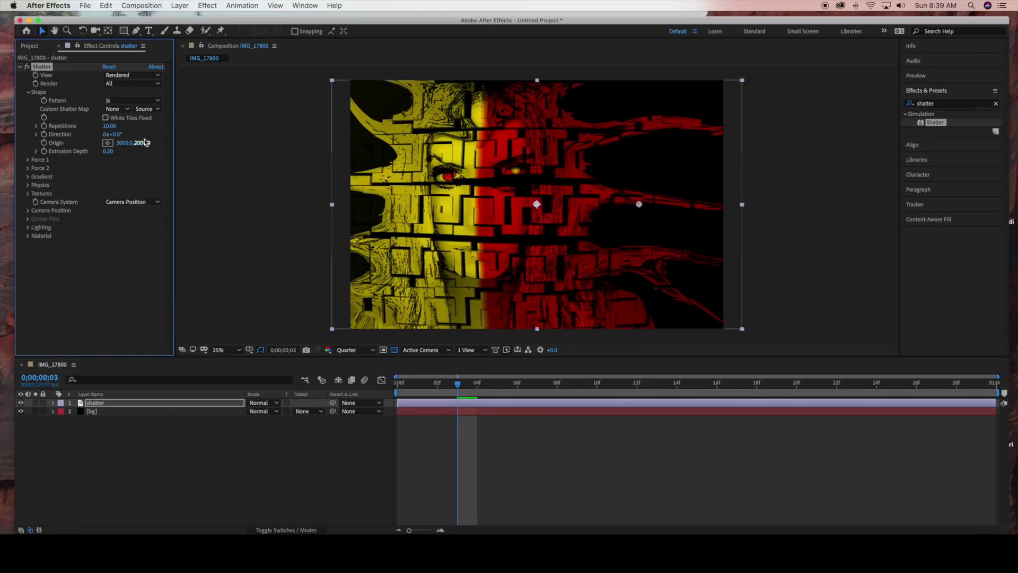
{"action": "left_click", "coordinate": [132, 101]}
{"action": "left_click", "coordinate": [133, 235]}
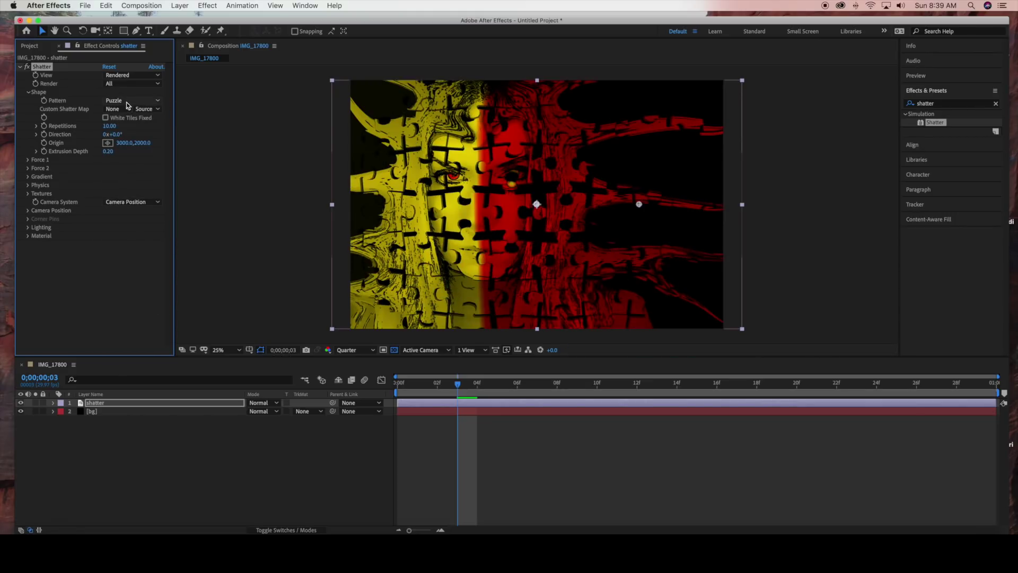
{"action": "left_click", "coordinate": [126, 101]}
{"action": "left_click", "coordinate": [129, 249]}
Test Repetitions at 15, then return it to 10.
{"action": "left_click", "coordinate": [110, 127]}
{"action": "type", "text": "15"}
{"action": "key", "text": "Return"}
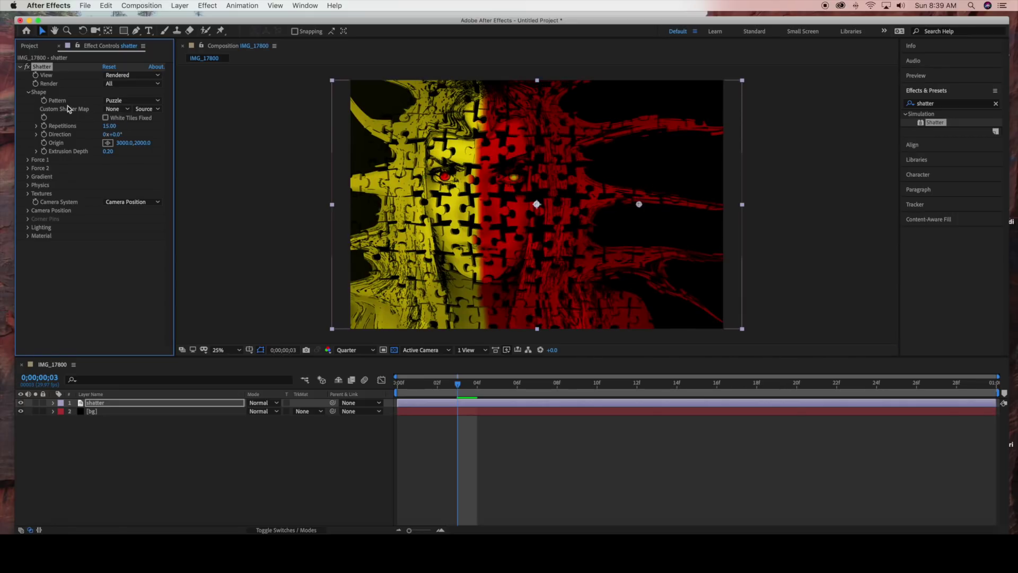
{"action": "left_click", "coordinate": [112, 127]}
{"action": "type", "text": "10"}
{"action": "key", "text": "Return"}
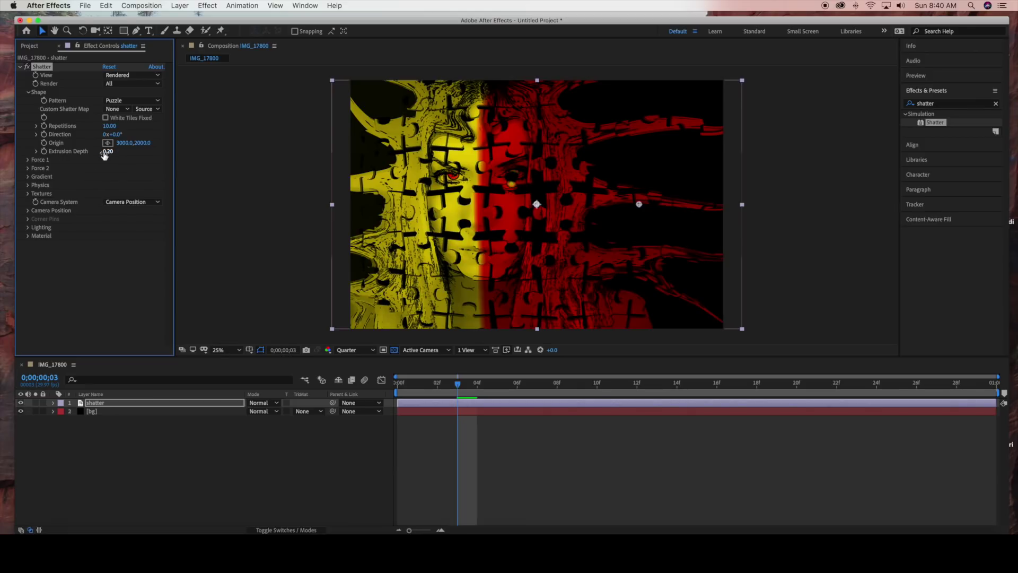
Try Extrusion Depth values around 0.39 and 0.20, settling on 0.30.
{"action": "mouse_move", "coordinate": [110, 152]}
{"action": "left_mouse_down"}
{"action": "mouse_move", "coordinate": [164, 150]}
{"action": "mouse_move", "coordinate": [125, 153]}
{"action": "left_mouse_up"}
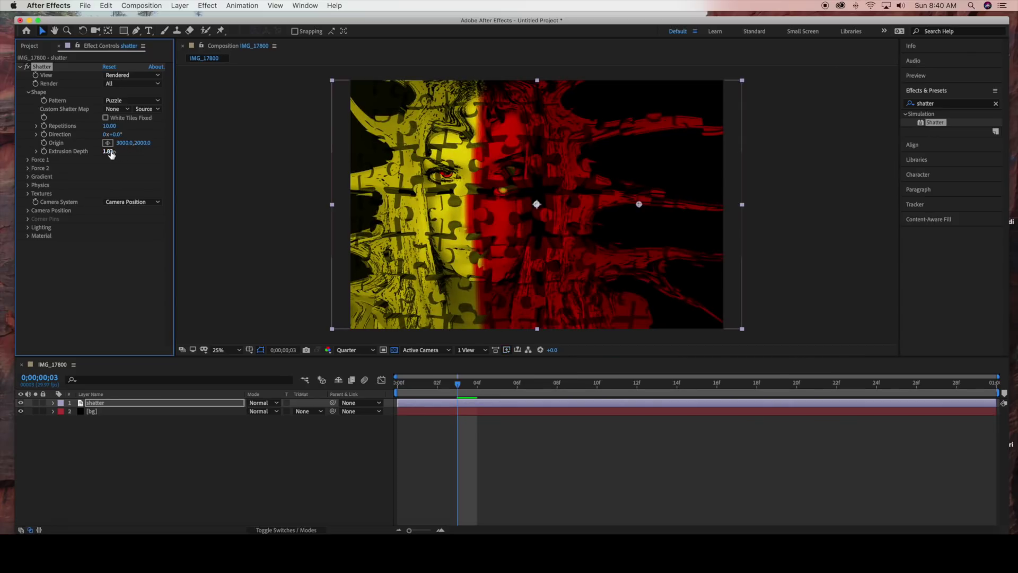
{"action": "left_click", "coordinate": [109, 152]}
{"action": "type", "text": "0.2"}
{"action": "key", "text": "Return"}
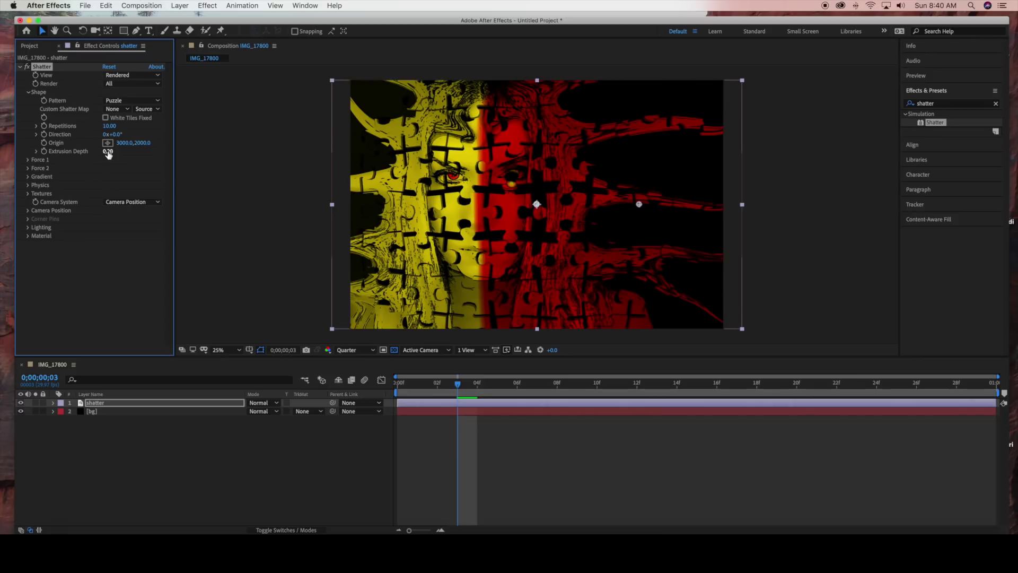
{"action": "left_click_drag", "start_coordinate": [106, 152], "coordinate": [107, 152]}
{"action": "key", "text": "comma"}
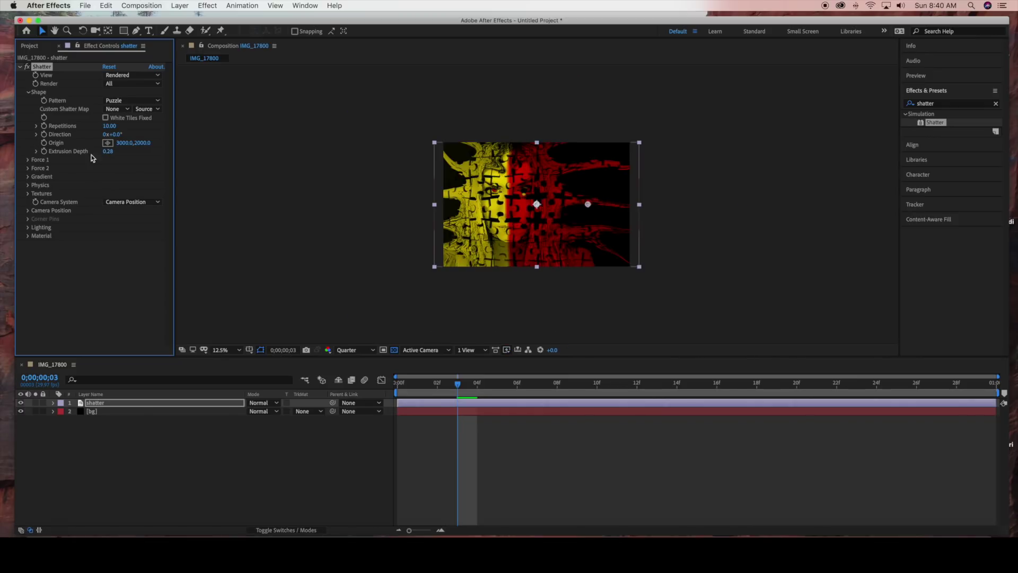
{"action": "left_click", "coordinate": [107, 152]}
{"action": "key", "text": "BackSpace"}
{"action": "key", "text": "Return"}
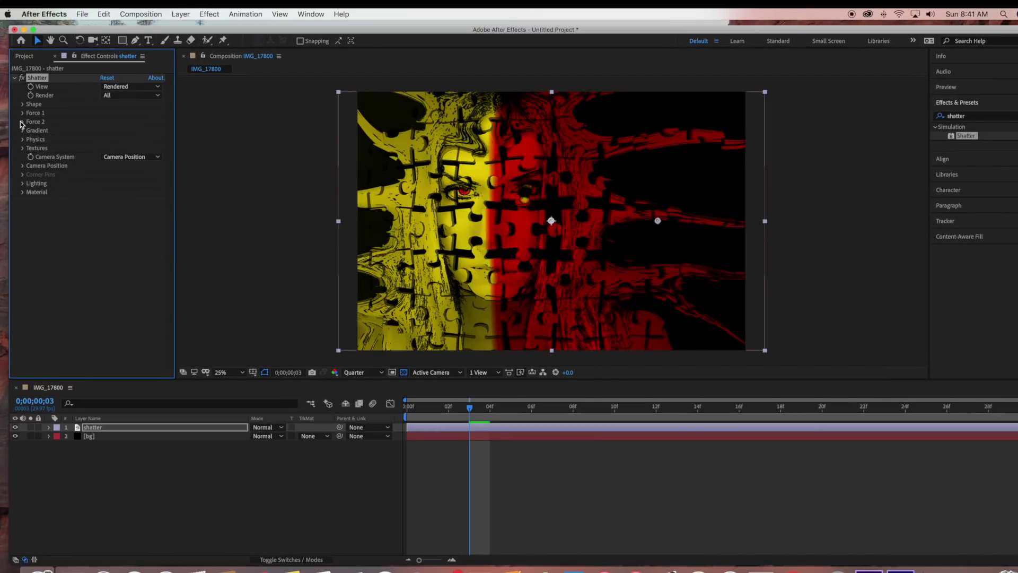
Expand Physics and set Rotation Speed to 0.30.
{"action": "left_click", "coordinate": [24, 139]}
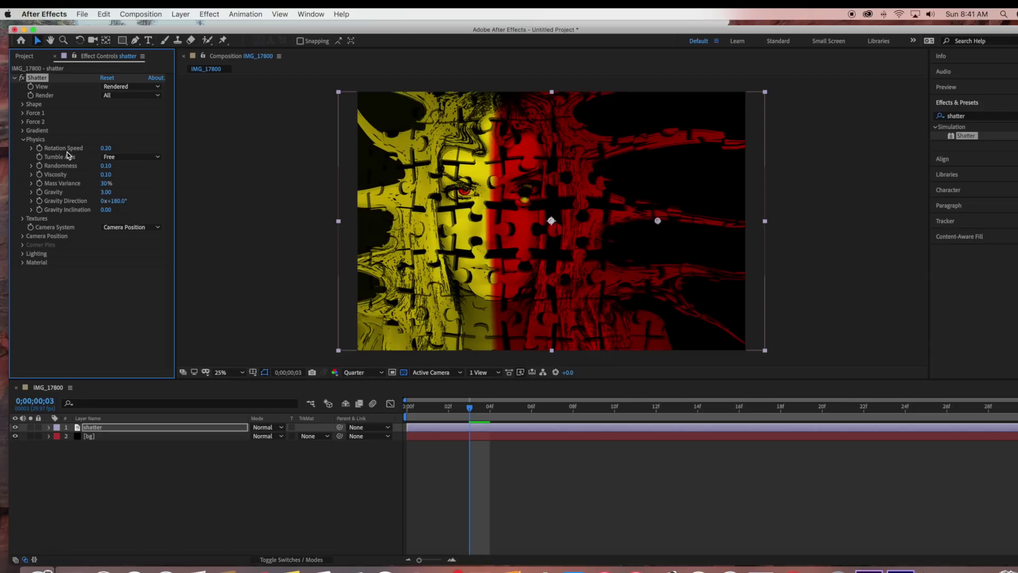
{"action": "mouse_move", "coordinate": [103, 149]}
{"action": "left_mouse_down"}
{"action": "mouse_move", "coordinate": [133, 148]}
{"action": "mouse_move", "coordinate": [106, 150]}
{"action": "left_mouse_up"}
{"action": "left_click", "coordinate": [108, 149]}
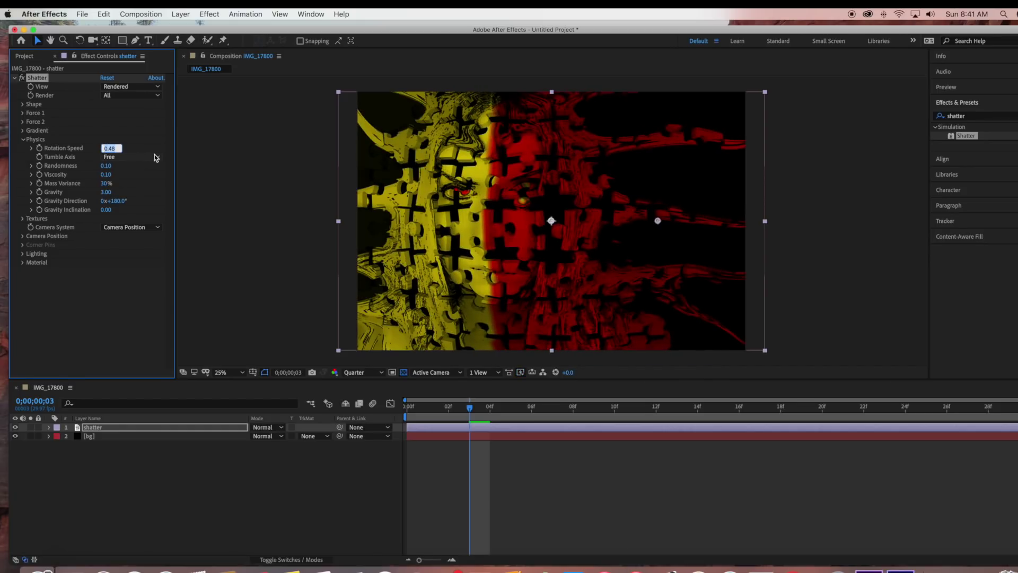
{"action": "key", "text": "BackSpace"}
{"action": "key", "text": "Return"}
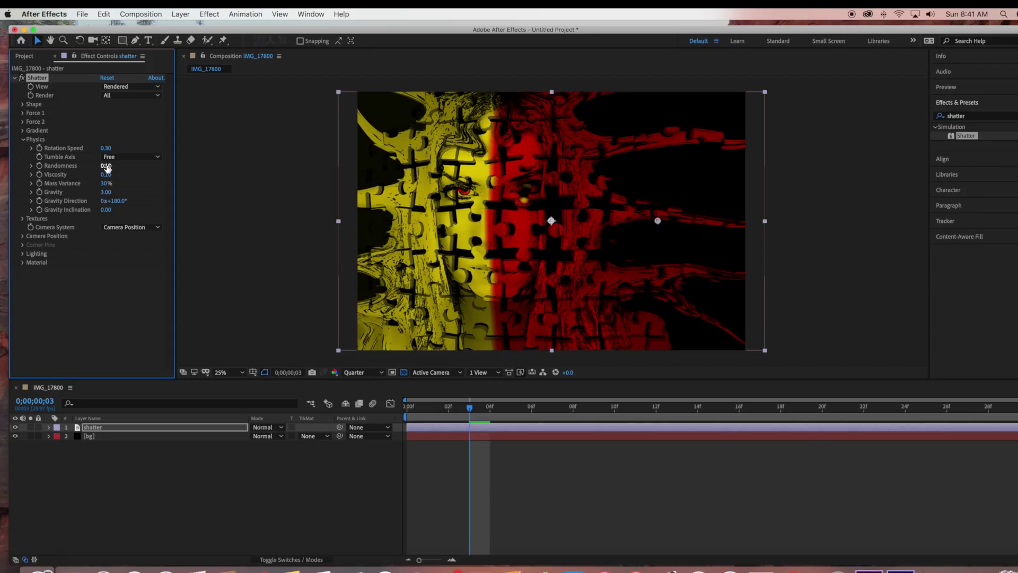
Preview a higher Randomness, then restore it to 0.10.
{"action": "mouse_move", "coordinate": [106, 167]}
{"action": "left_mouse_down"}
{"action": "mouse_move", "coordinate": [120, 169]}
{"action": "mouse_move", "coordinate": [90, 168]}
{"action": "mouse_move", "coordinate": [117, 168]}
{"action": "left_mouse_up"}
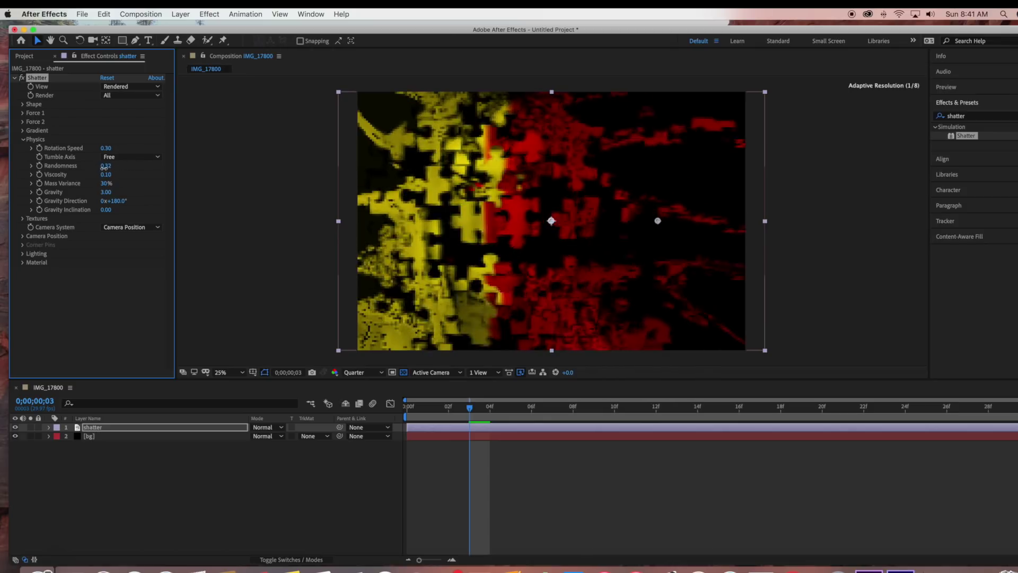
{"action": "left_click", "coordinate": [109, 166]}
{"action": "type", "text": "0.1"}
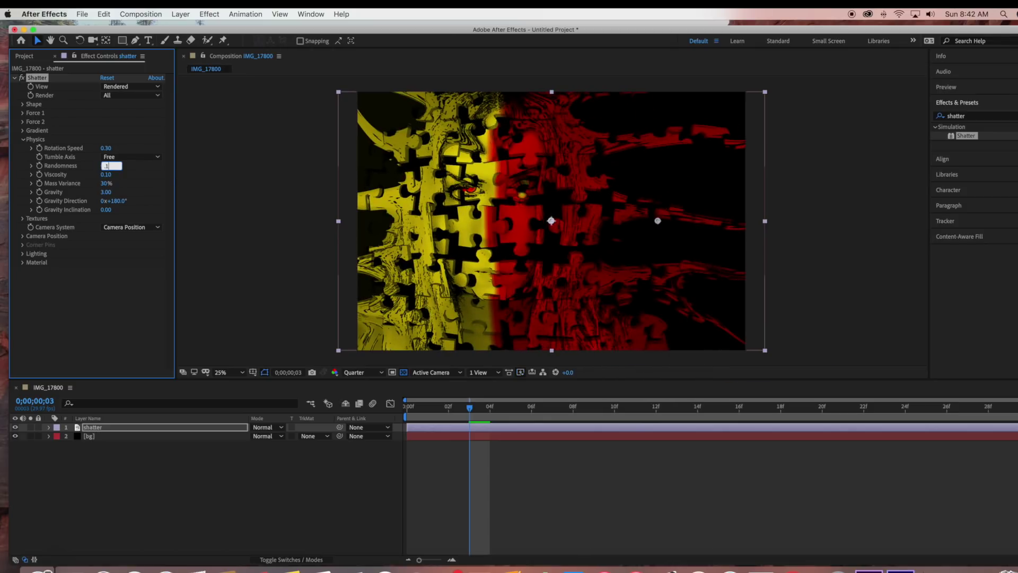
{"action": "key", "text": "Return"}
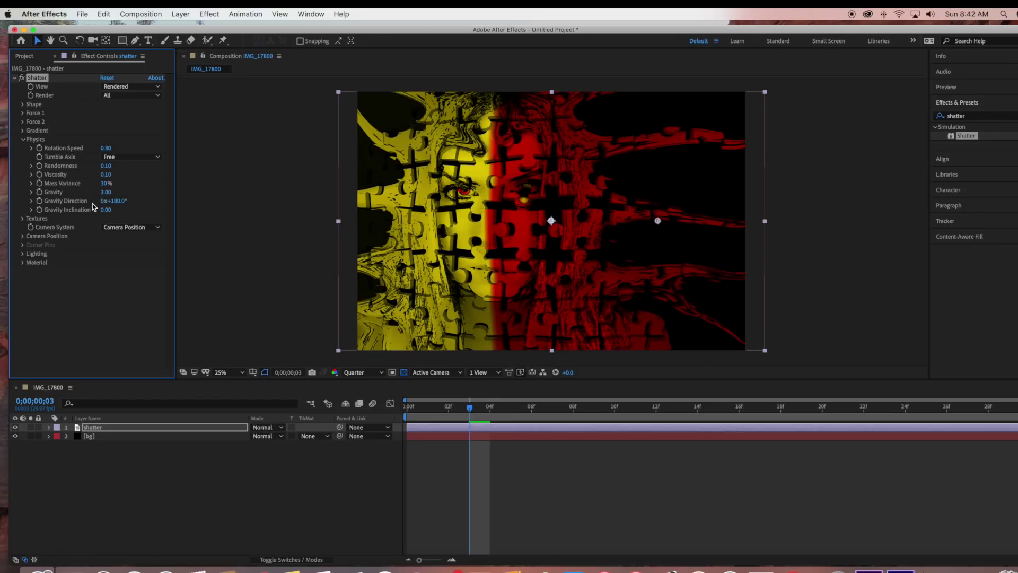
At frame 8, test a stronger Gravity, then revert it to 3.00.
{"action": "key", "text": "period"}
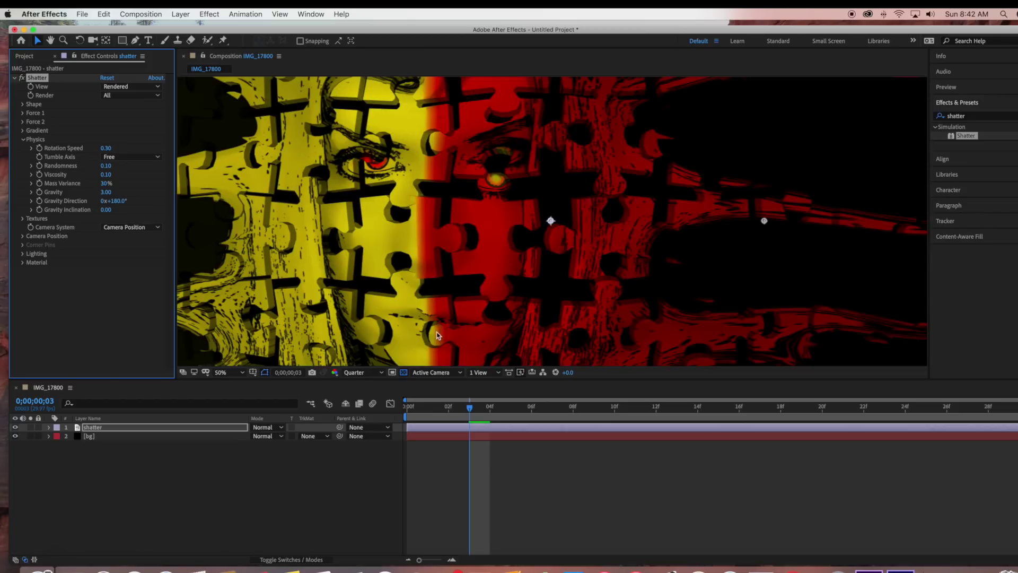
{"action": "key", "text": "comma"}
{"action": "left_click_drag", "start_coordinate": [472, 416], "coordinate": [566, 415]}
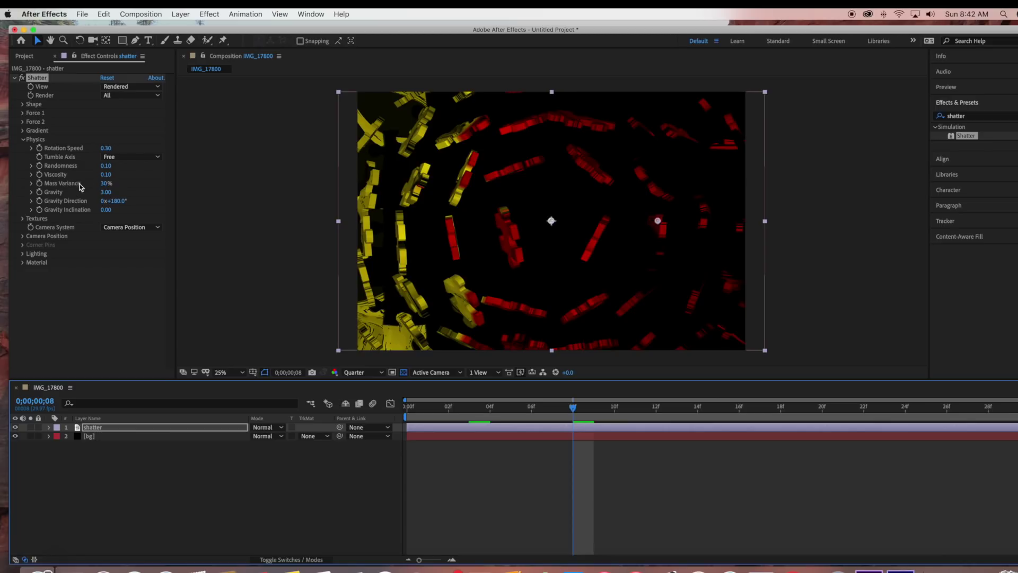
{"action": "mouse_move", "coordinate": [107, 194]}
{"action": "left_mouse_down"}
{"action": "mouse_move", "coordinate": [132, 193]}
{"action": "mouse_move", "coordinate": [105, 195]}
{"action": "left_mouse_up"}
{"action": "key", "text": "ctrl+z"}
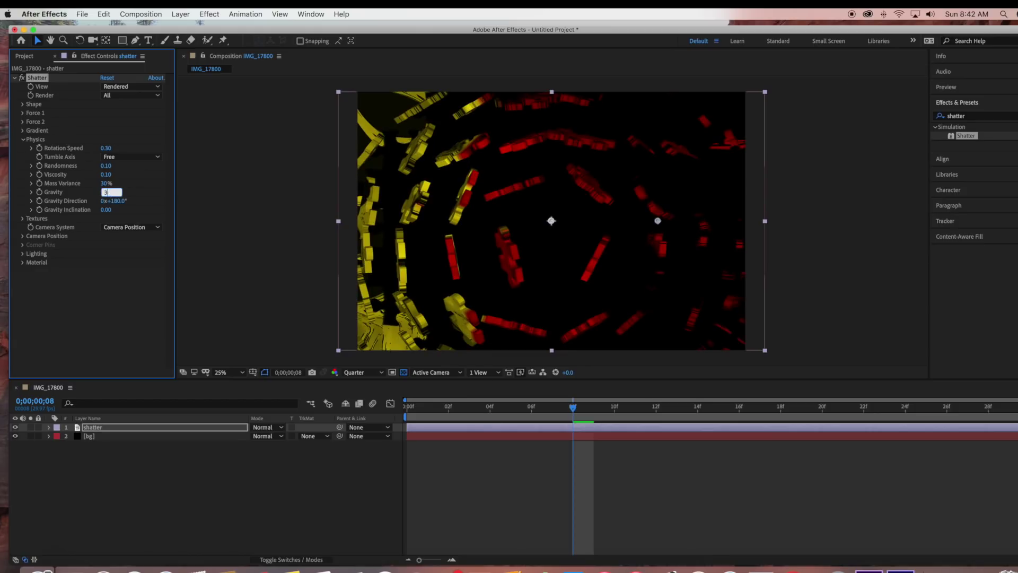
{"action": "key", "text": "Page_Up"}
{"action": "key", "text": "Page_Up"}
{"action": "key", "text": "Page_Up"}
{"action": "left_click", "coordinate": [23, 139]}
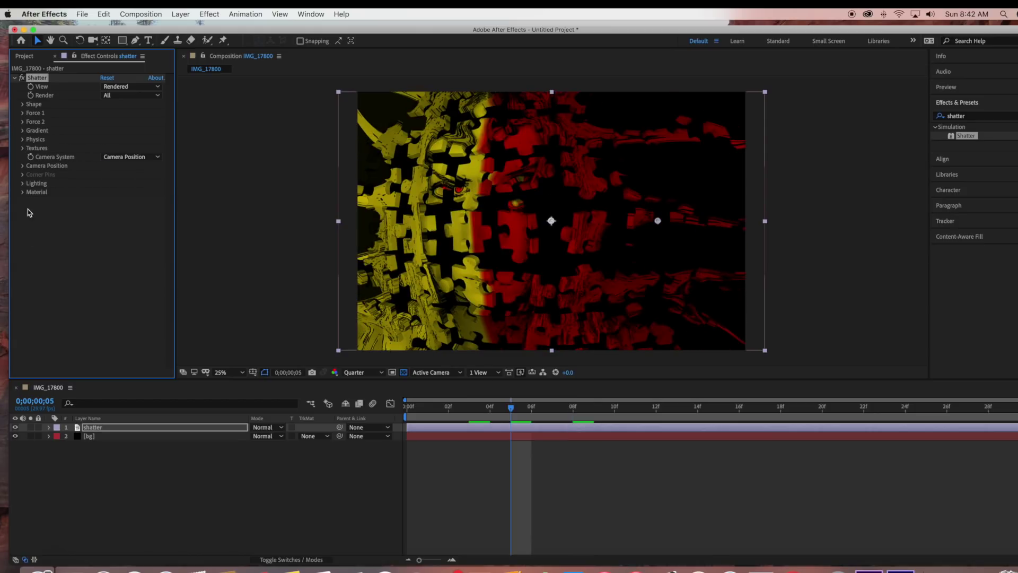
Try Point Source lighting, then keep Light Type as Distant Source.
{"action": "left_click", "coordinate": [23, 183]}
{"action": "left_click", "coordinate": [133, 192]}
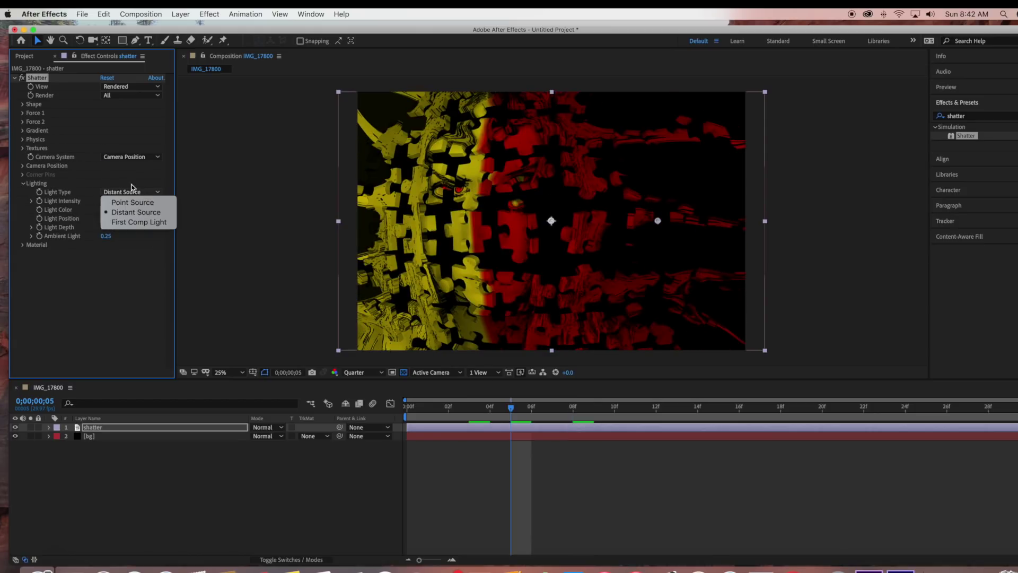
{"action": "left_click", "coordinate": [132, 206]}
{"action": "left_click", "coordinate": [139, 194]}
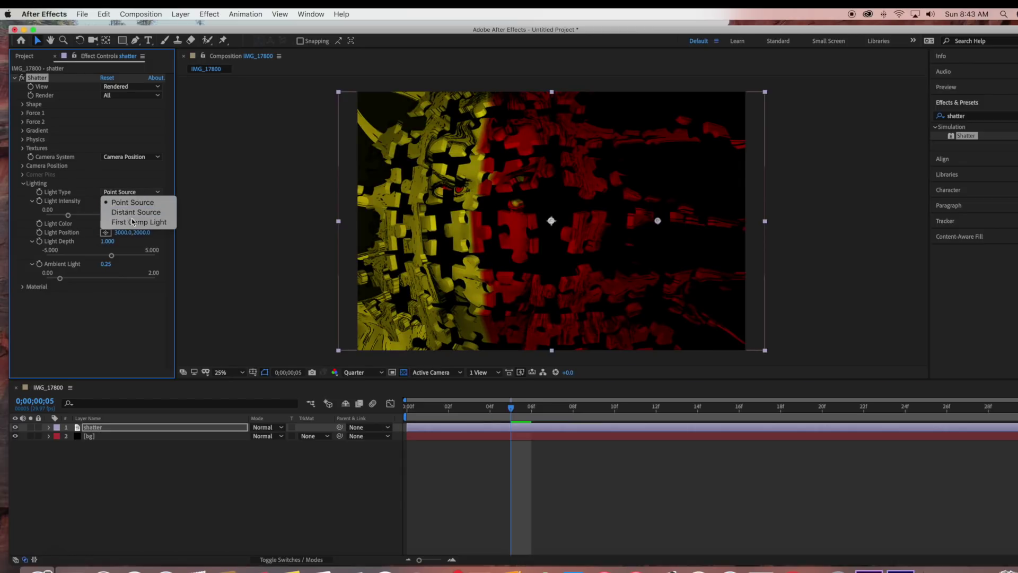
{"action": "left_click", "coordinate": [135, 212]}
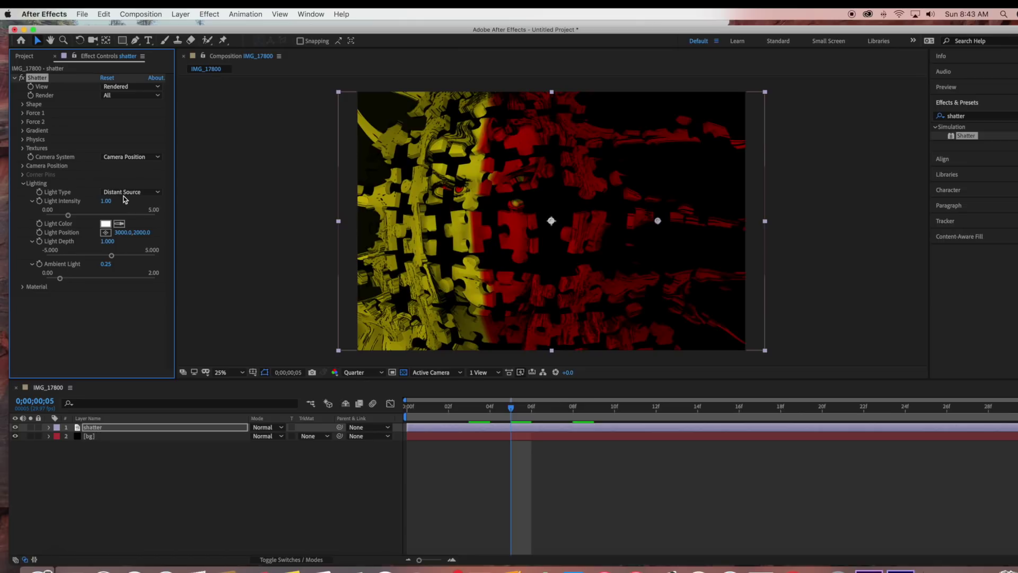
{"action": "left_click", "coordinate": [23, 183]}
Preview frames 3 to 7 at 25% zoom, stretching the shatter layer's bounding box.
{"action": "left_click", "coordinate": [483, 418]}
{"action": "left_click", "coordinate": [476, 418]}
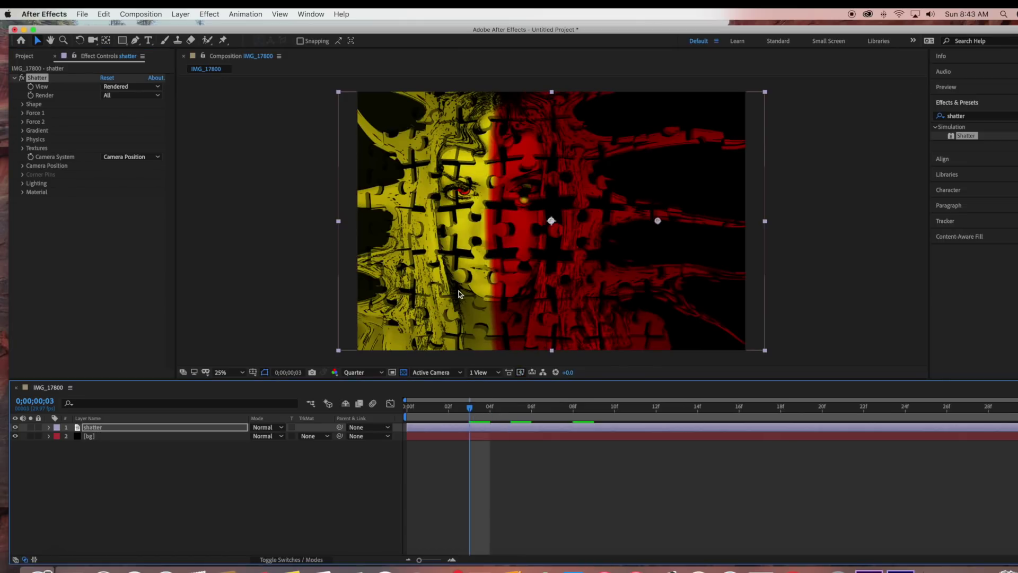
{"action": "key", "text": "comma"}
{"action": "left_click_drag", "start_coordinate": [446, 285], "coordinate": [423, 299]}
{"action": "key", "text": "period"}
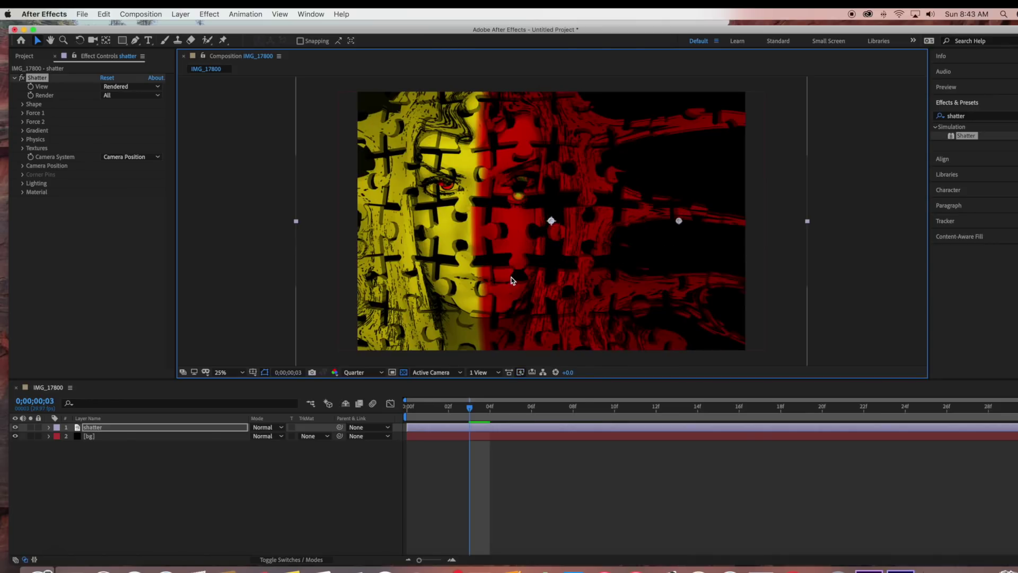
{"action": "key", "text": "comma"}
{"action": "key", "text": "period"}
{"action": "left_click_drag", "start_coordinate": [530, 408], "coordinate": [445, 421]}
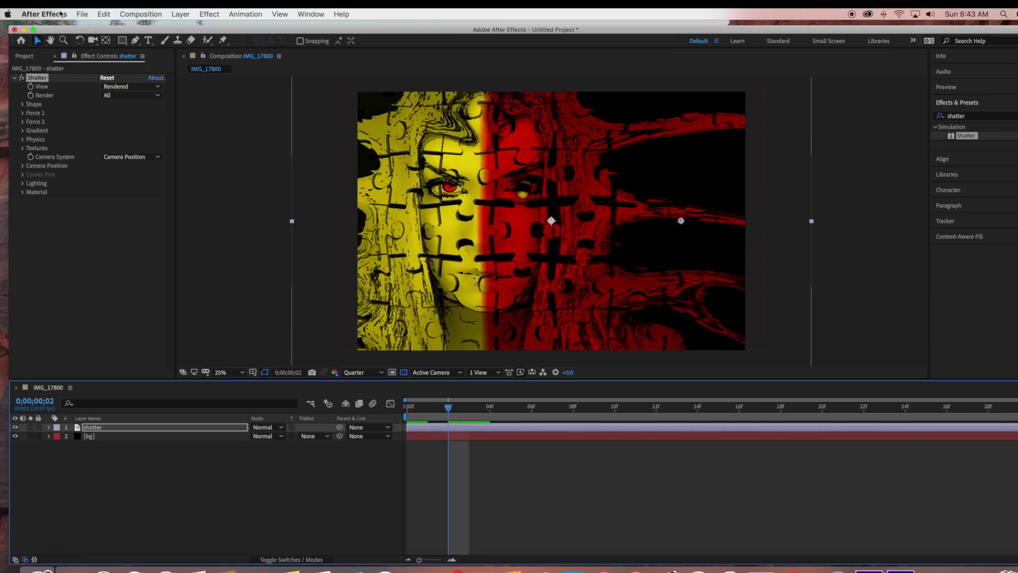
Add the IMG_17800 composition to the Adobe Media Encoder queue.
{"action": "left_click", "coordinate": [83, 13]}
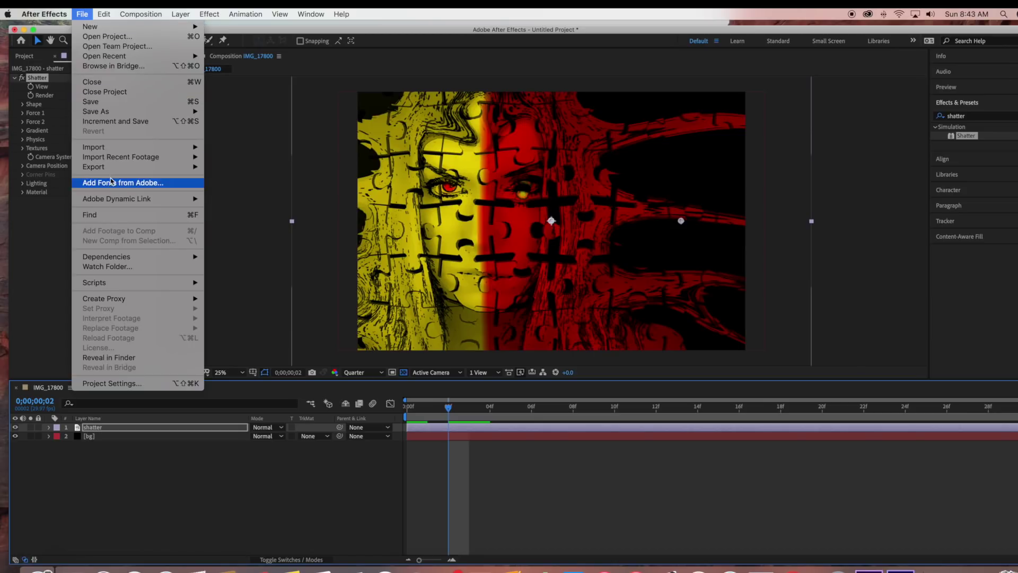
{"action": "mouse_move", "coordinate": [114, 169]}
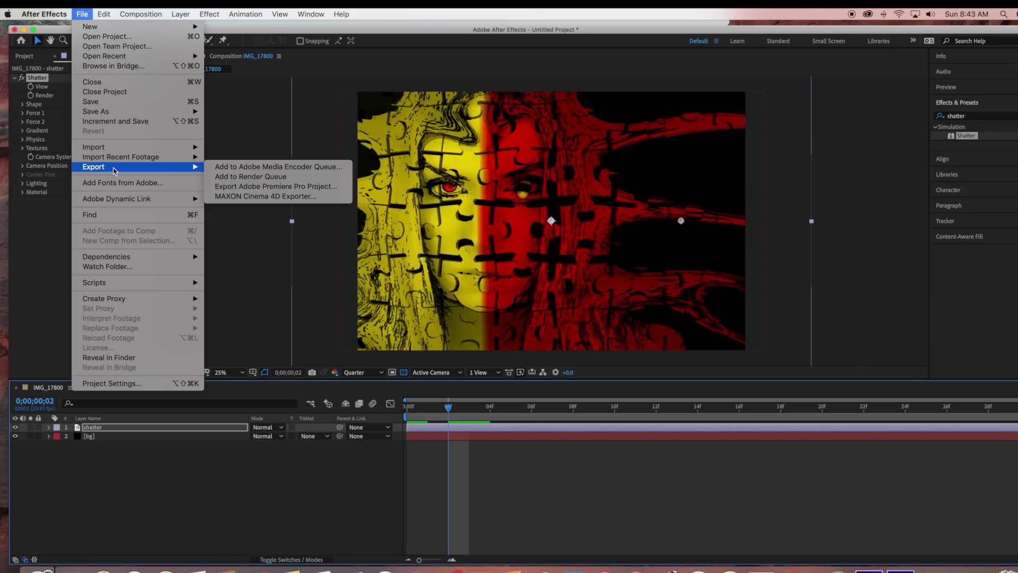
{"action": "left_click", "coordinate": [252, 167]}
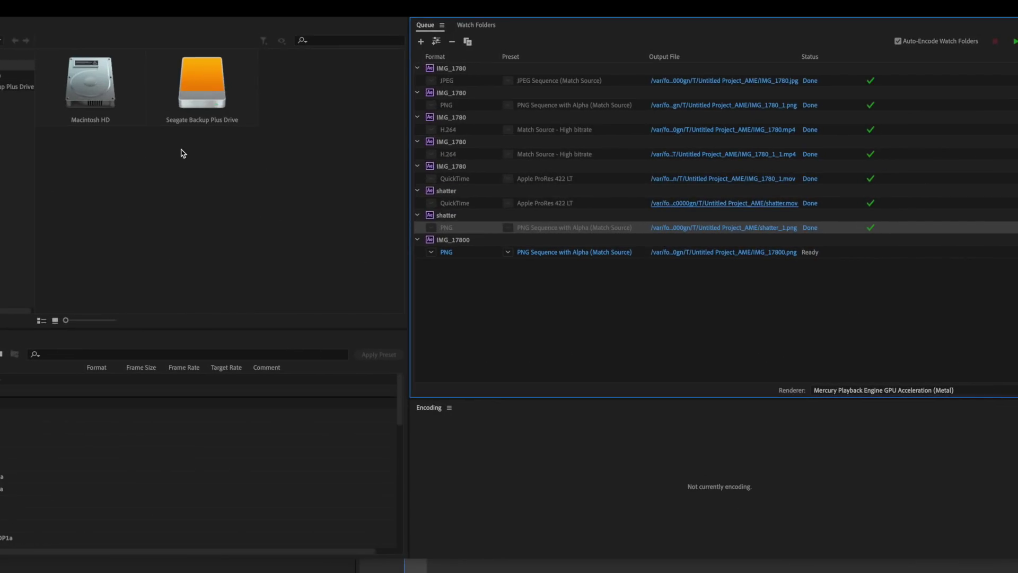
{"action": "left_click", "coordinate": [432, 252]}
{"action": "left_click", "coordinate": [432, 252]}
{"action": "left_click", "coordinate": [428, 253]}
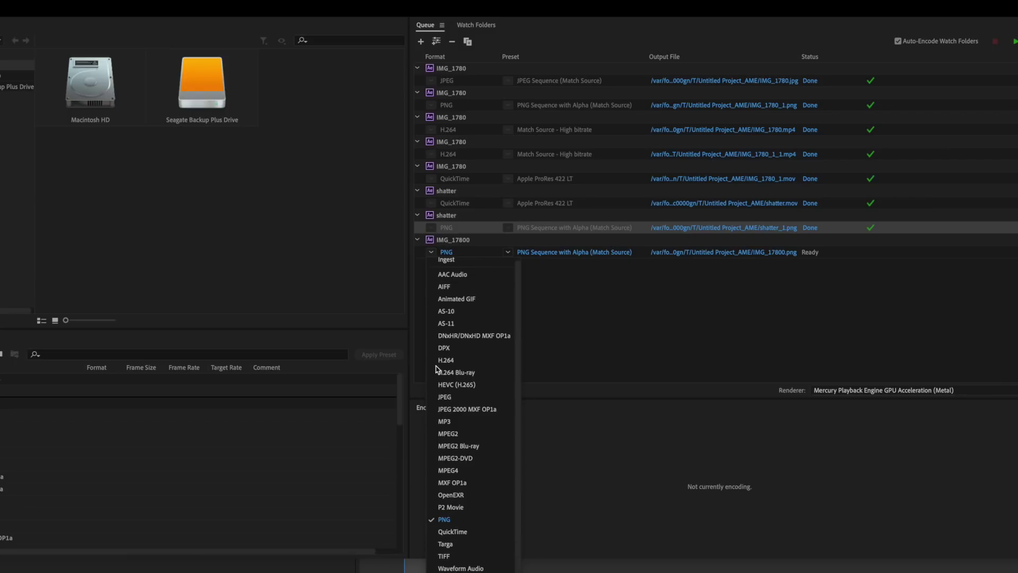
{"action": "left_click", "coordinate": [434, 251]}
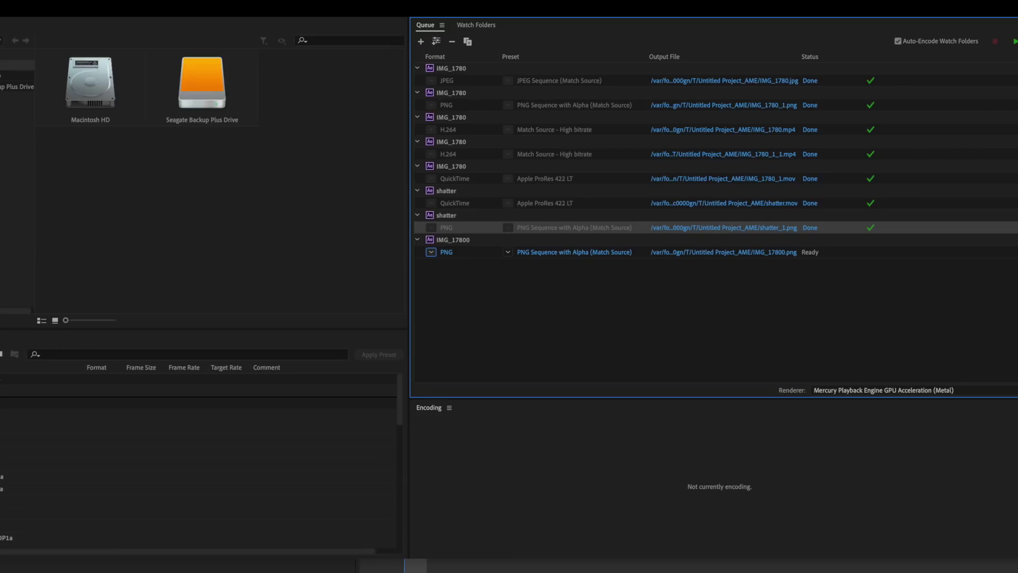